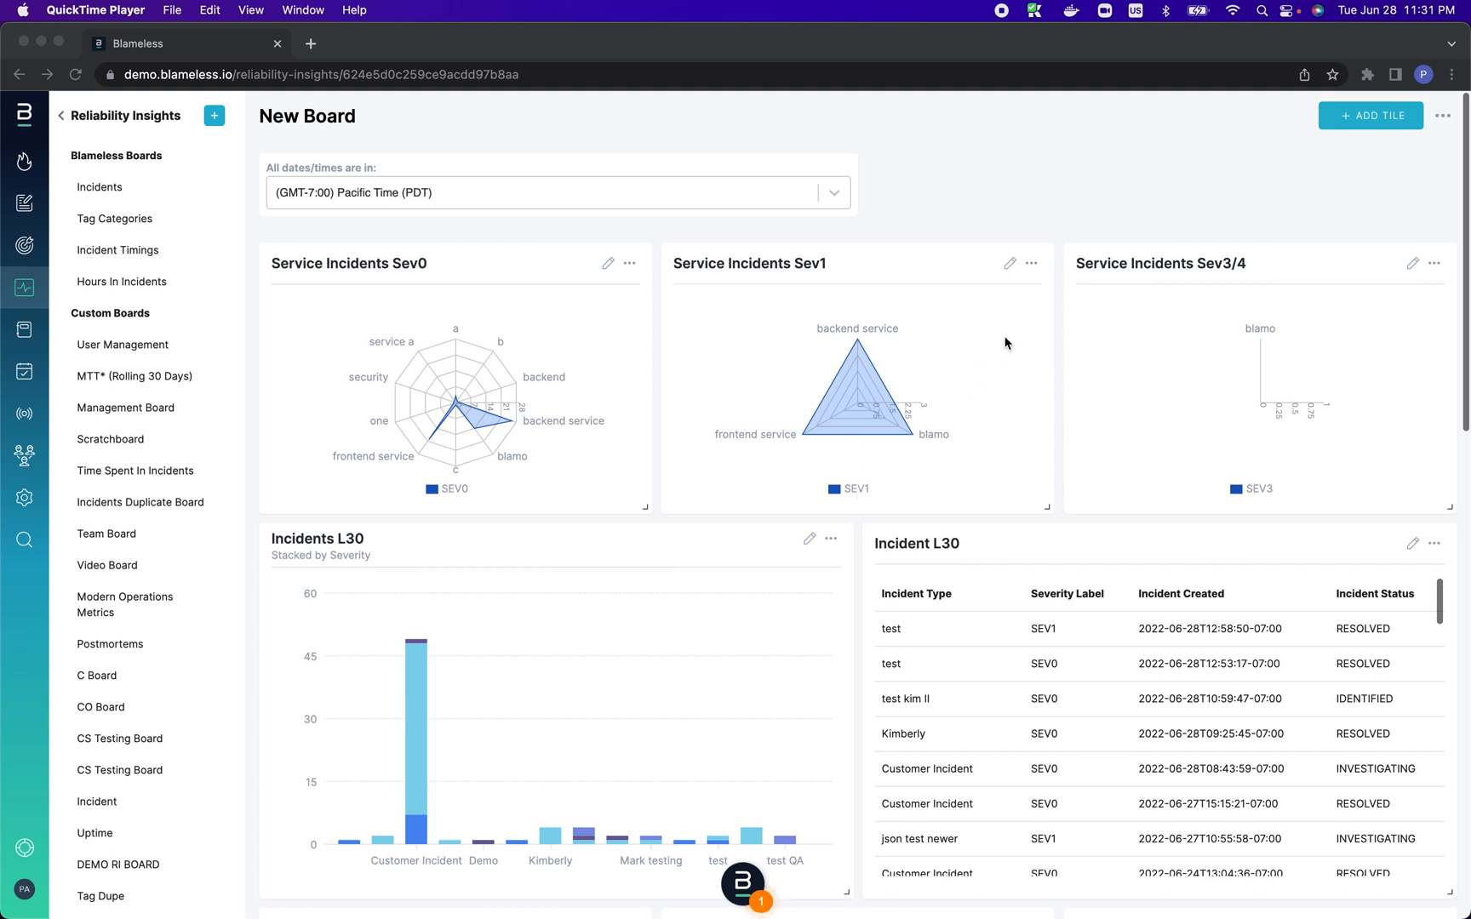
Step: Add a tile to the board with Incident Management as its data source, and start building its query
{"action": "left_click", "coordinate": [1202, 116]}
{"action": "left_click", "coordinate": [1371, 115]}
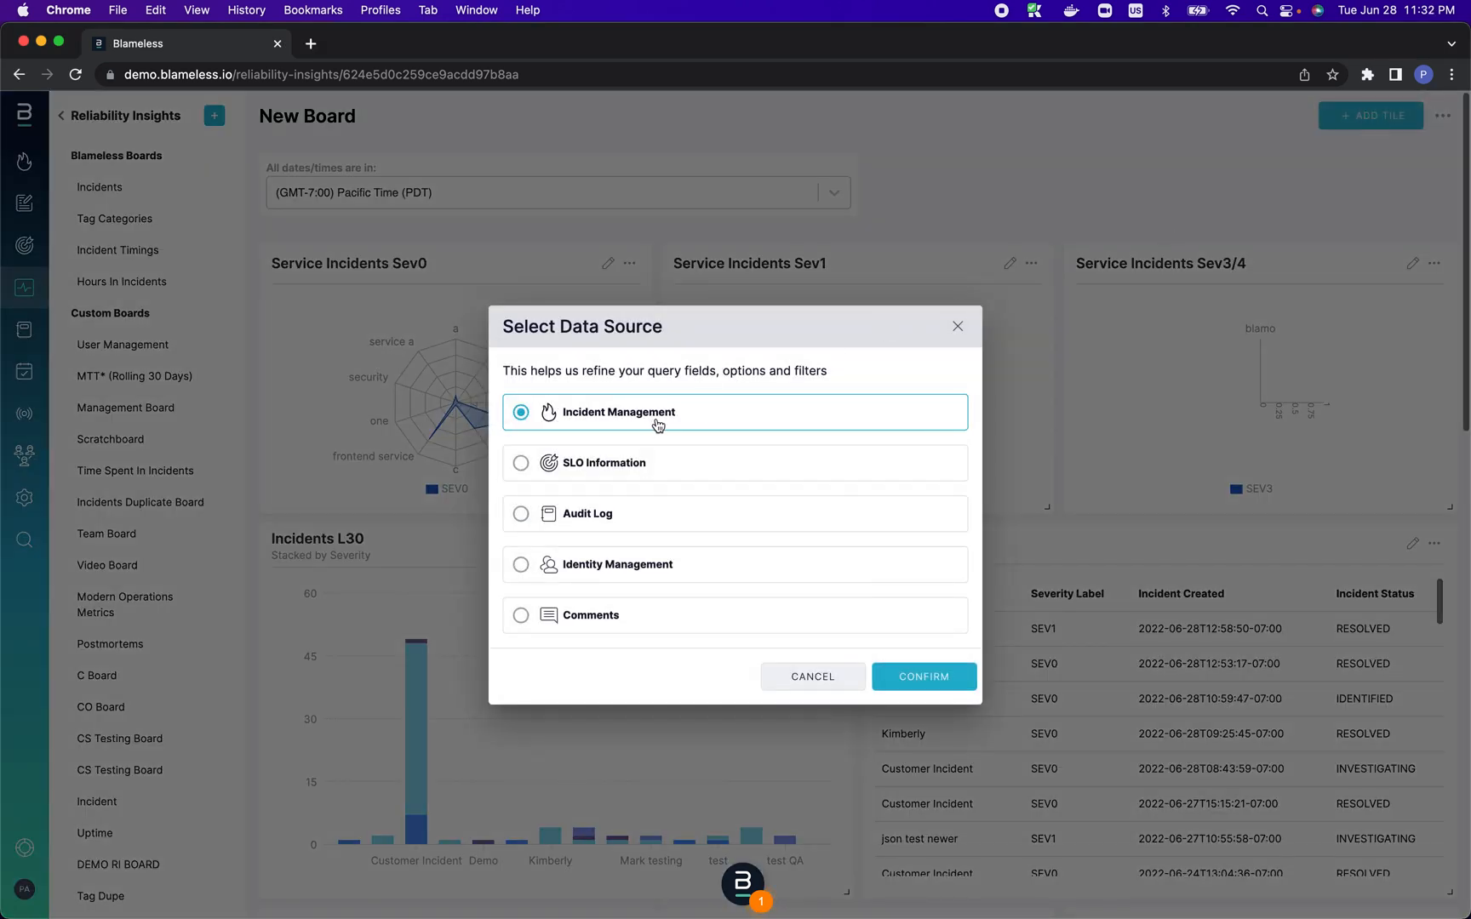
{"action": "left_click", "coordinate": [933, 683]}
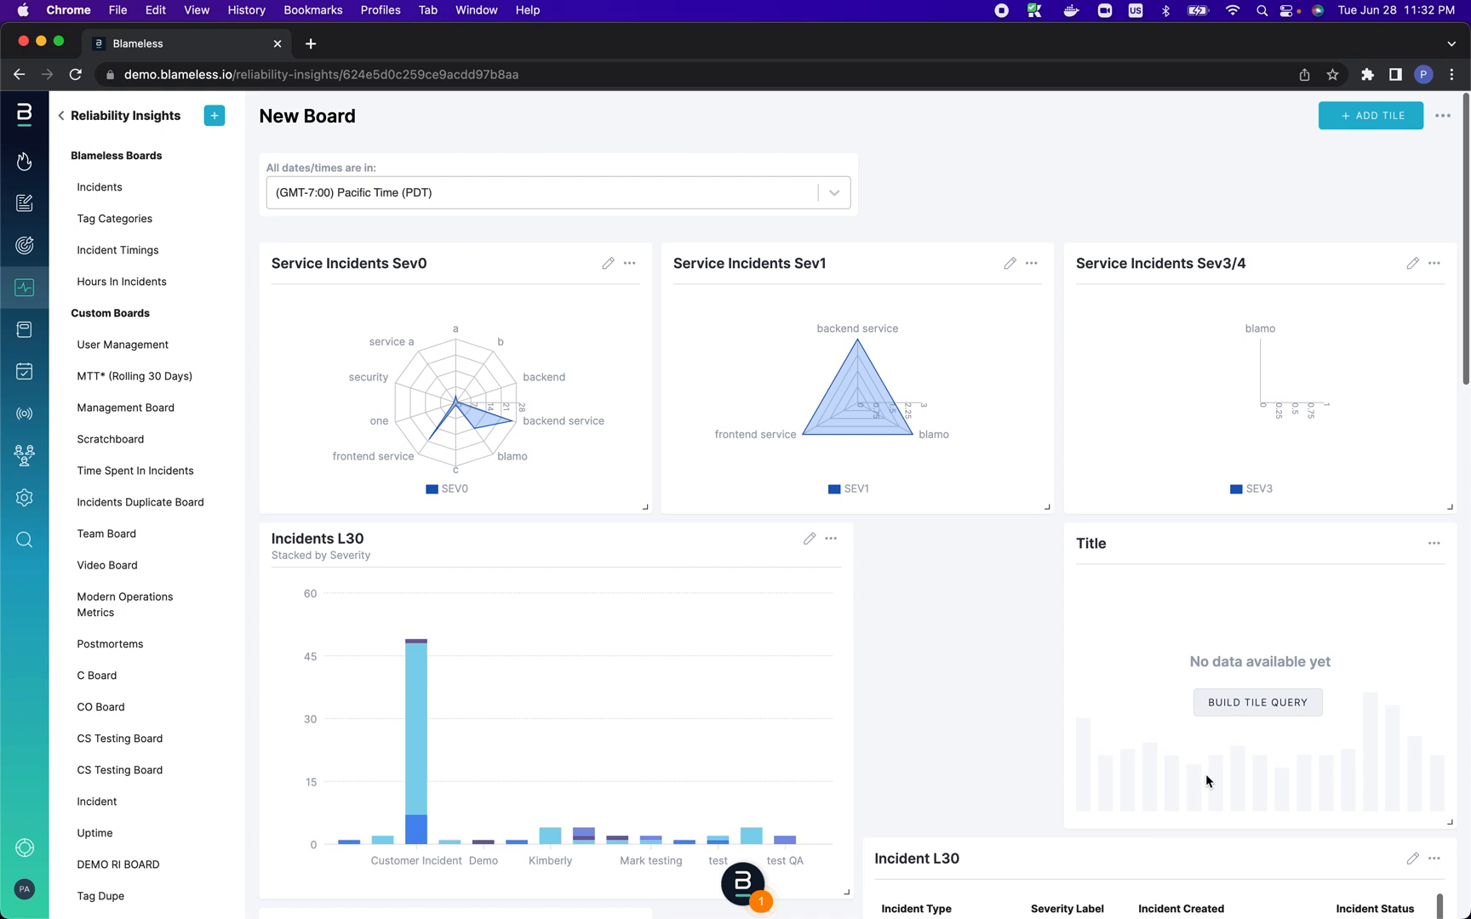
{"action": "left_click", "coordinate": [1250, 712]}
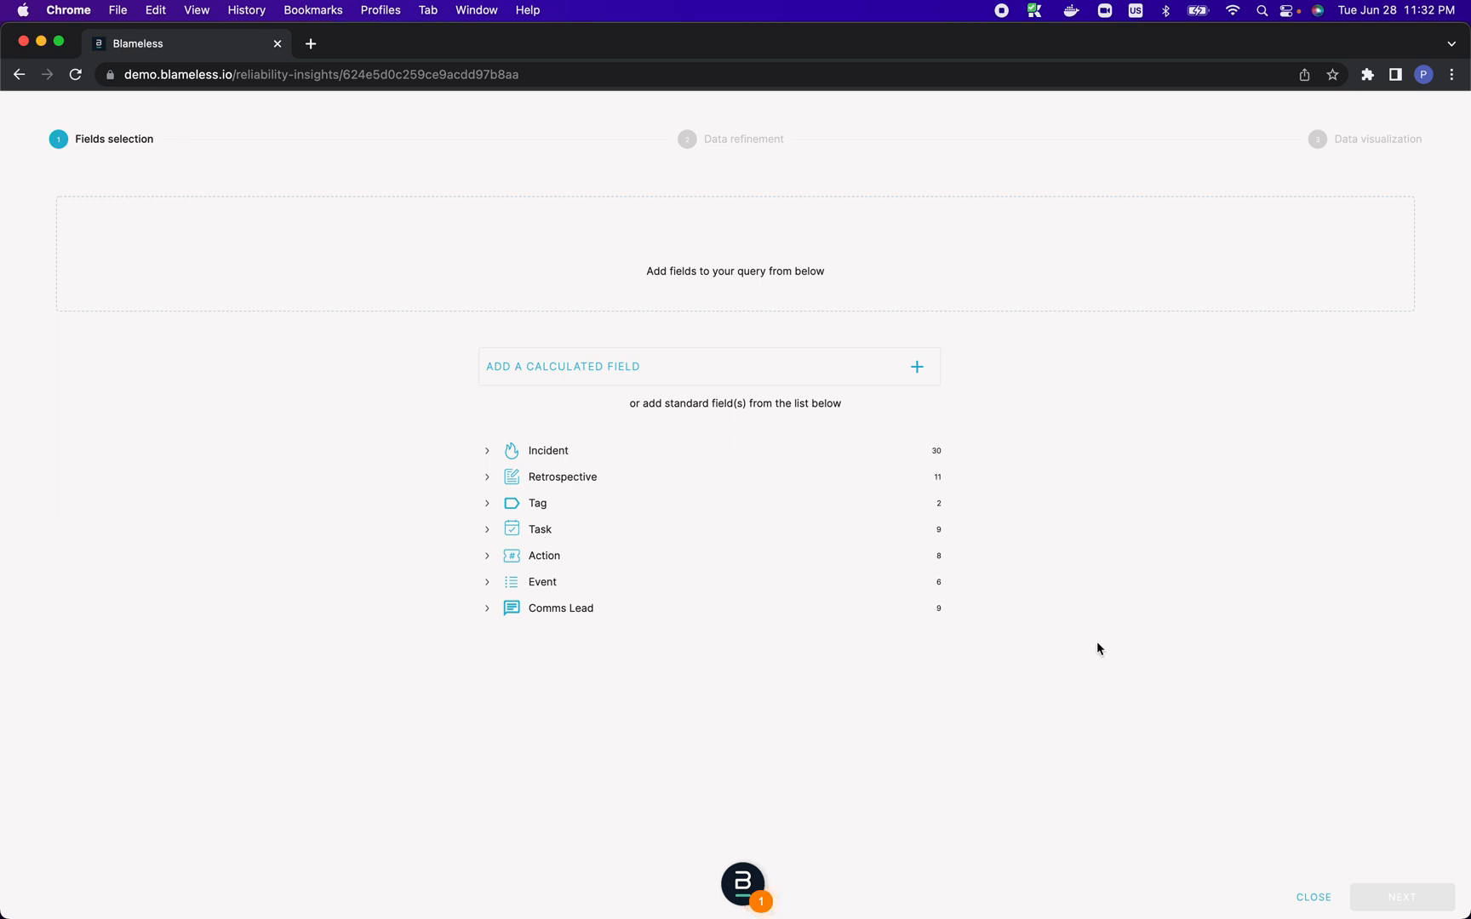
Step: Add the Incident #, Incident Type, Severity Label, Incident Created, Incident Description and Incident Status fields to the query, and proceed to data refinement
{"action": "left_click", "coordinate": [642, 458]}
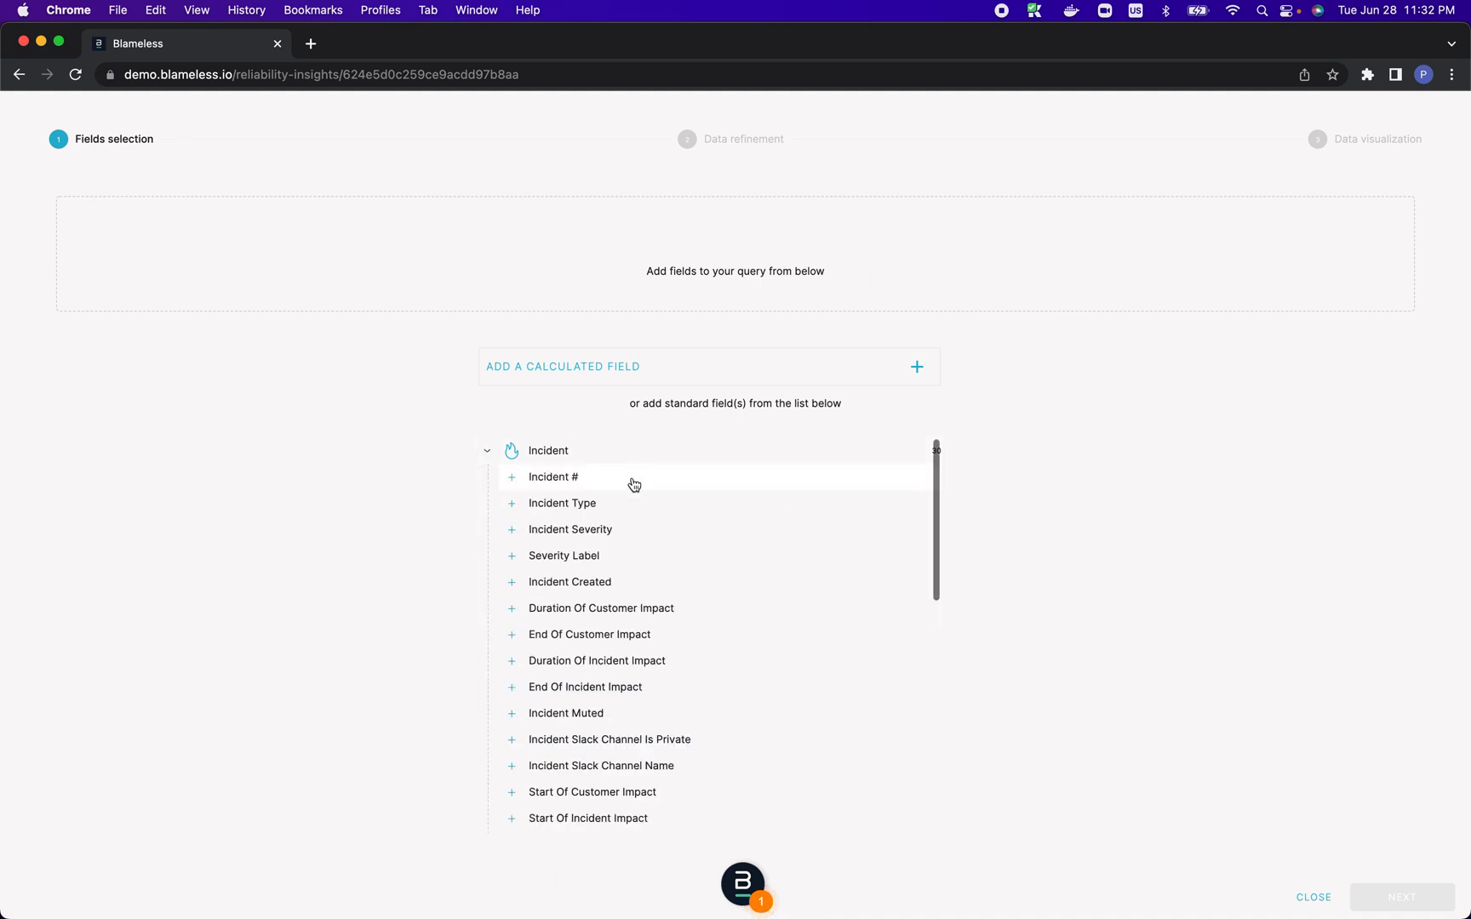
{"action": "left_click", "coordinate": [634, 484]}
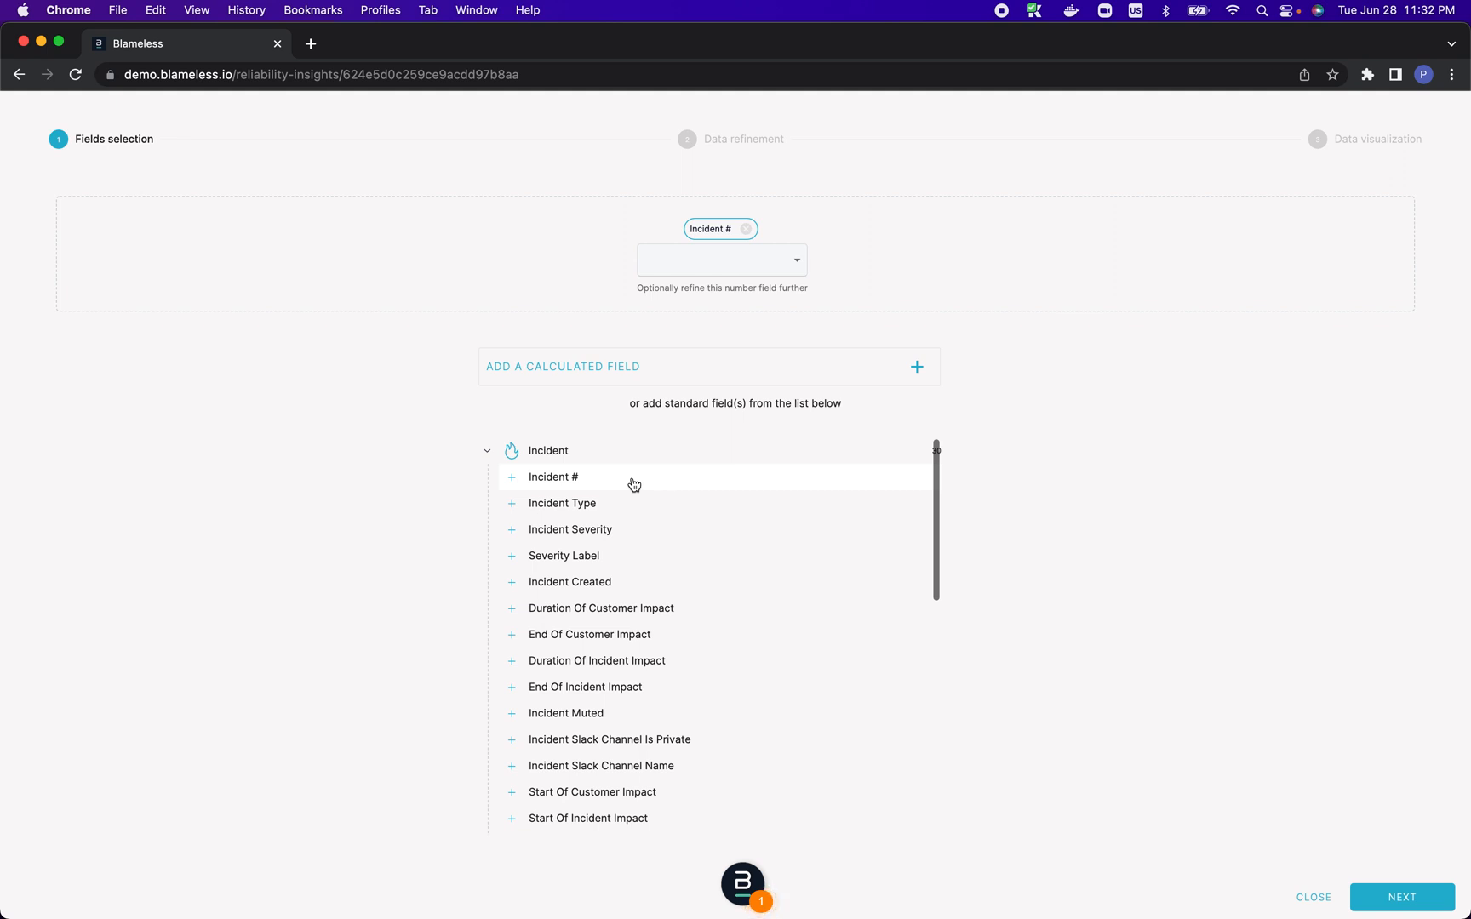
{"action": "left_click", "coordinate": [636, 509]}
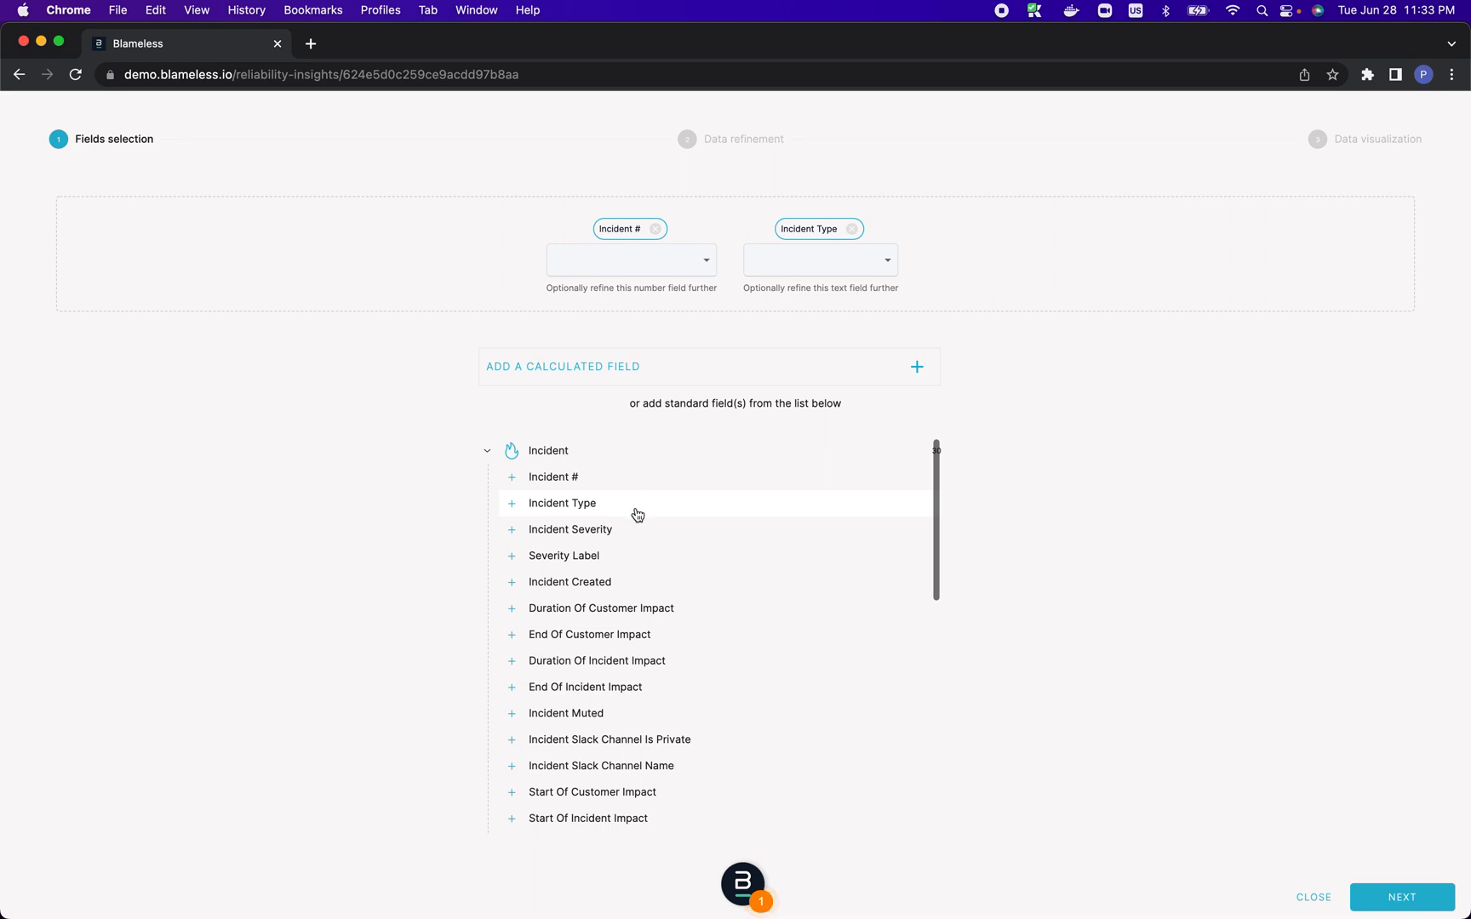
{"action": "left_click", "coordinate": [641, 563]}
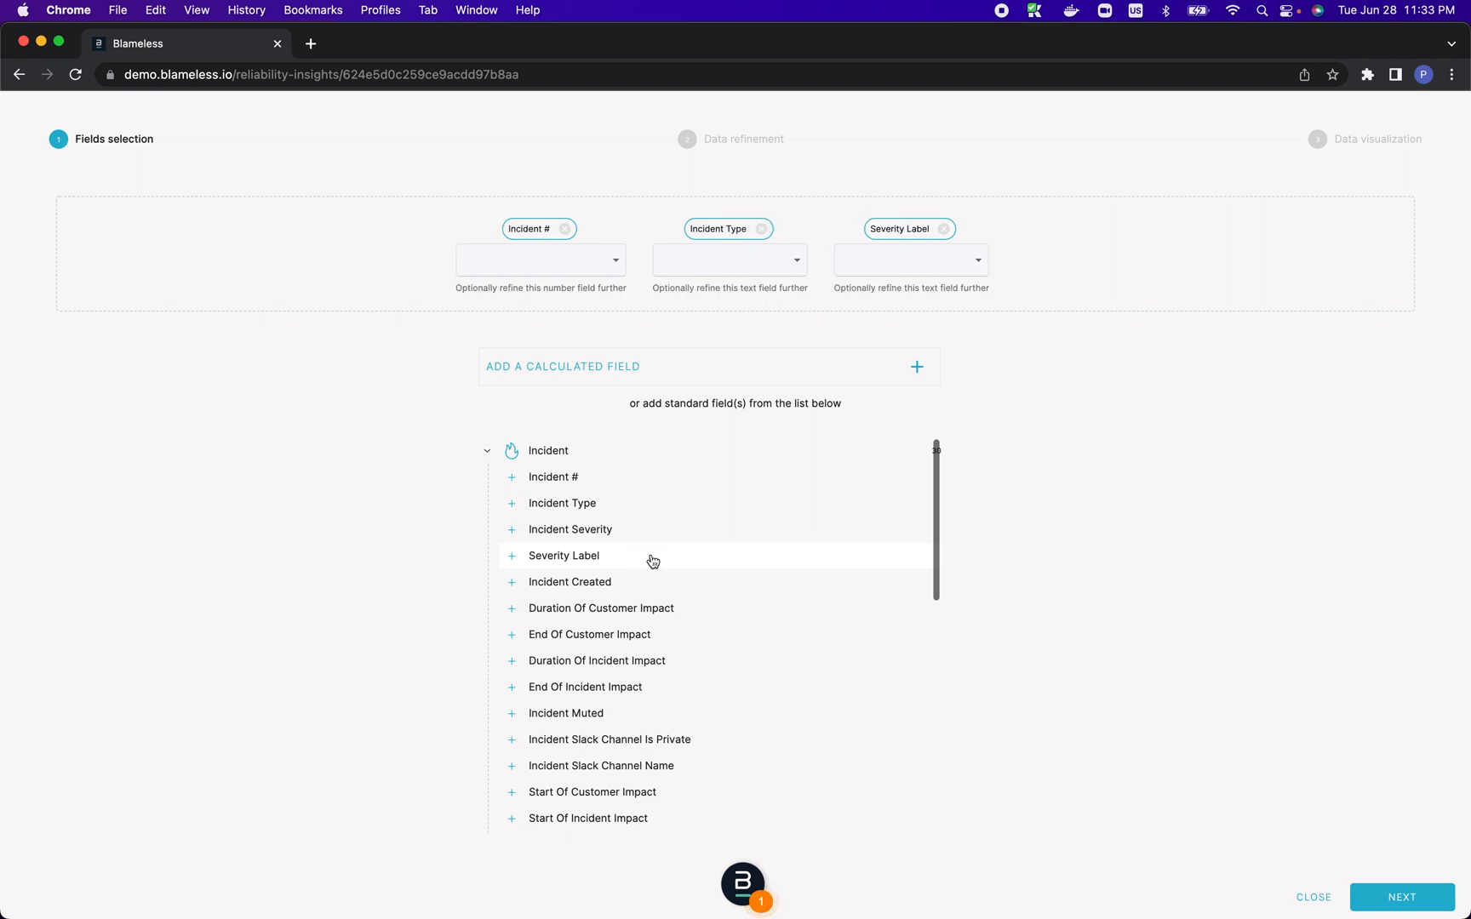
{"action": "left_click", "coordinate": [686, 594]}
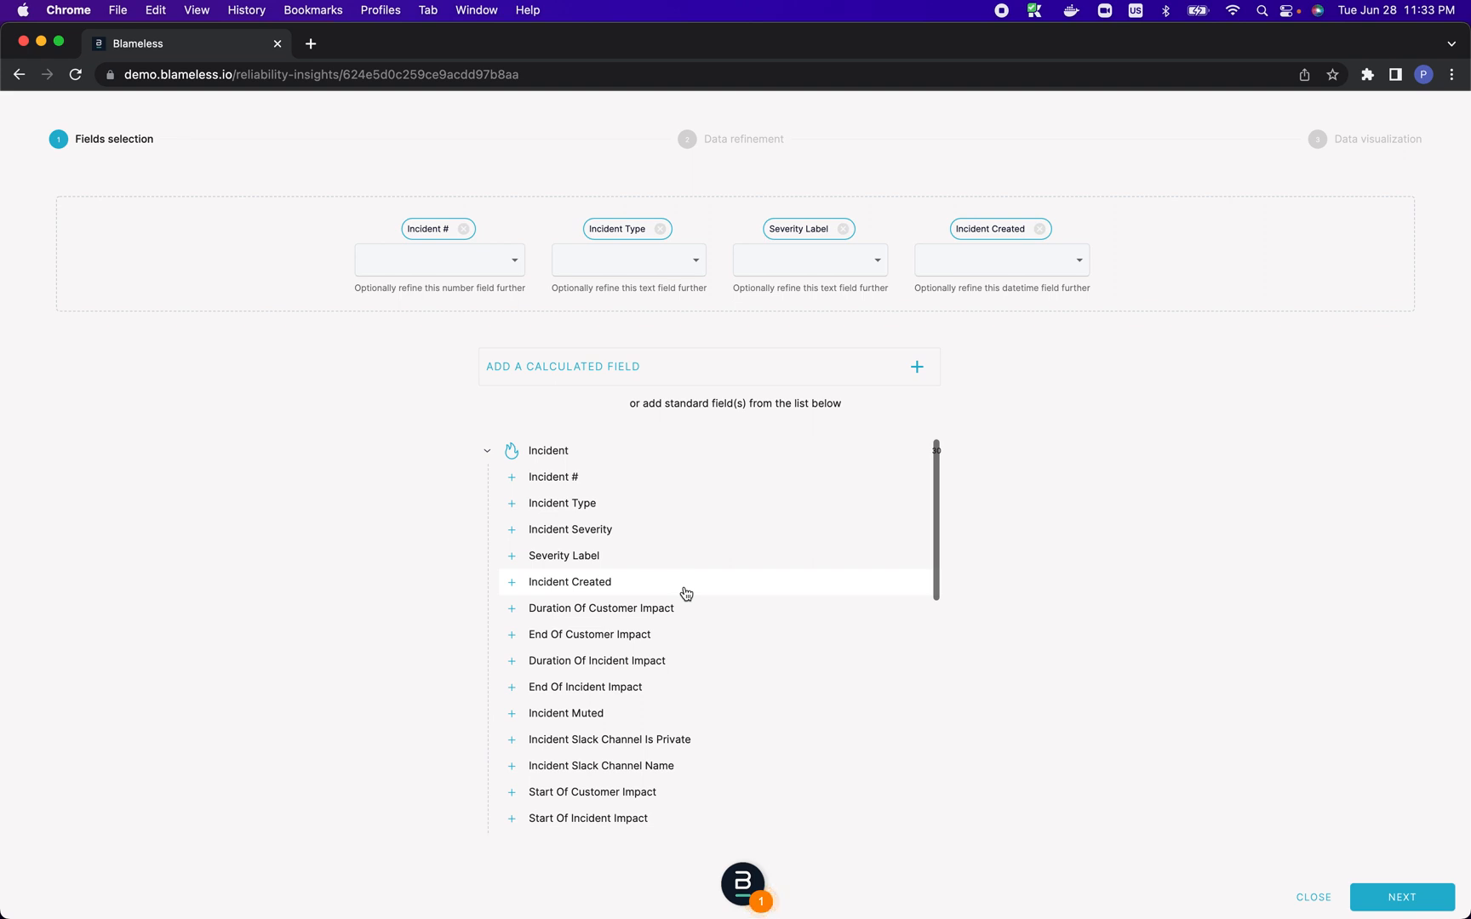
{"action": "scroll", "coordinate": [763, 651], "scroll_direction": "down", "scroll_amount": 5}
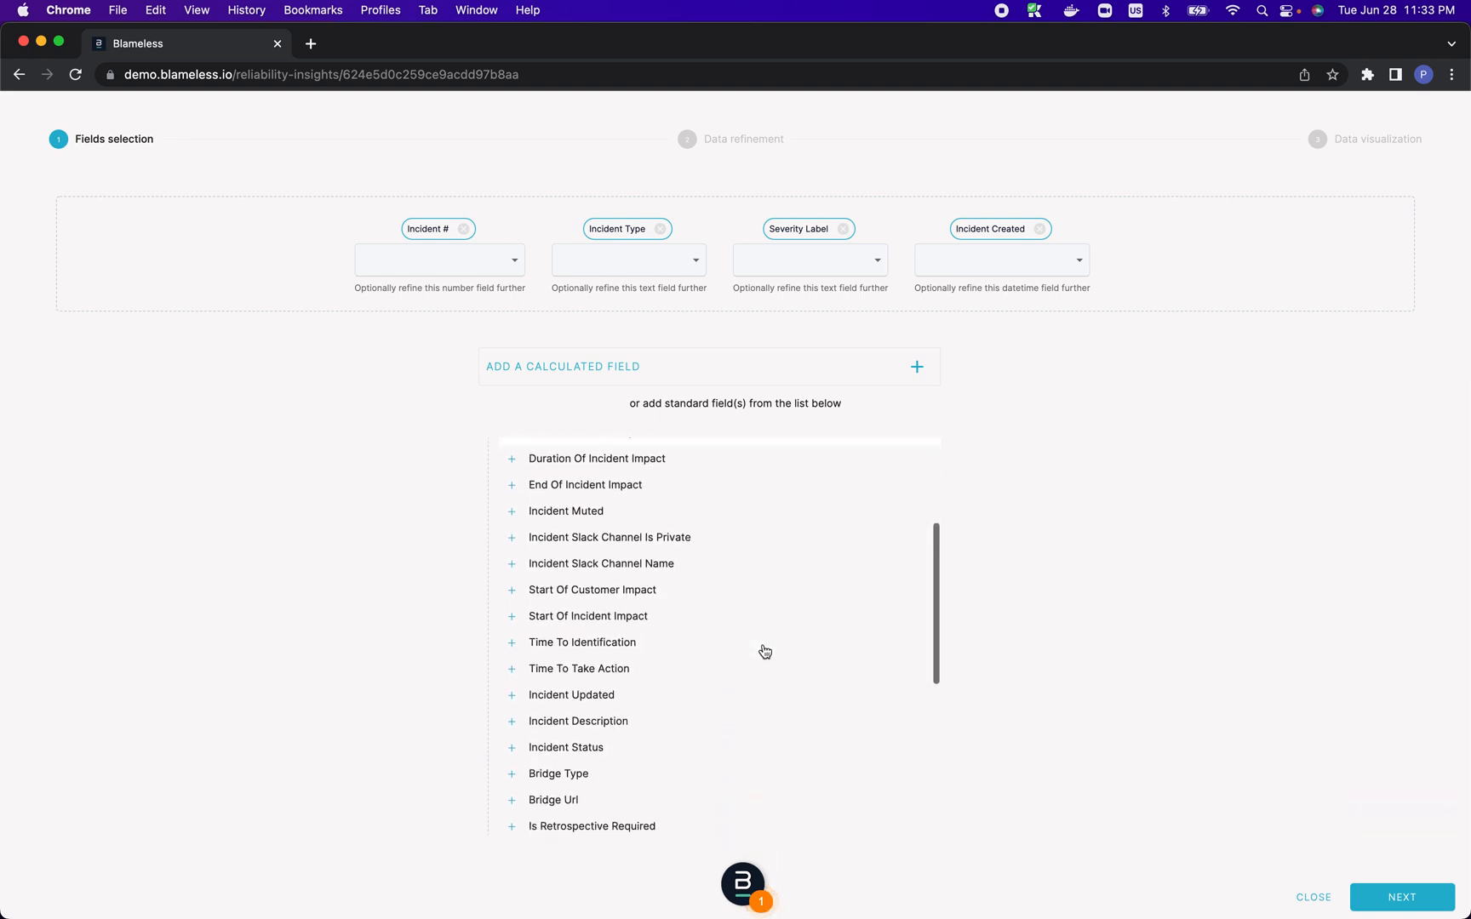
{"action": "left_click", "coordinate": [697, 712]}
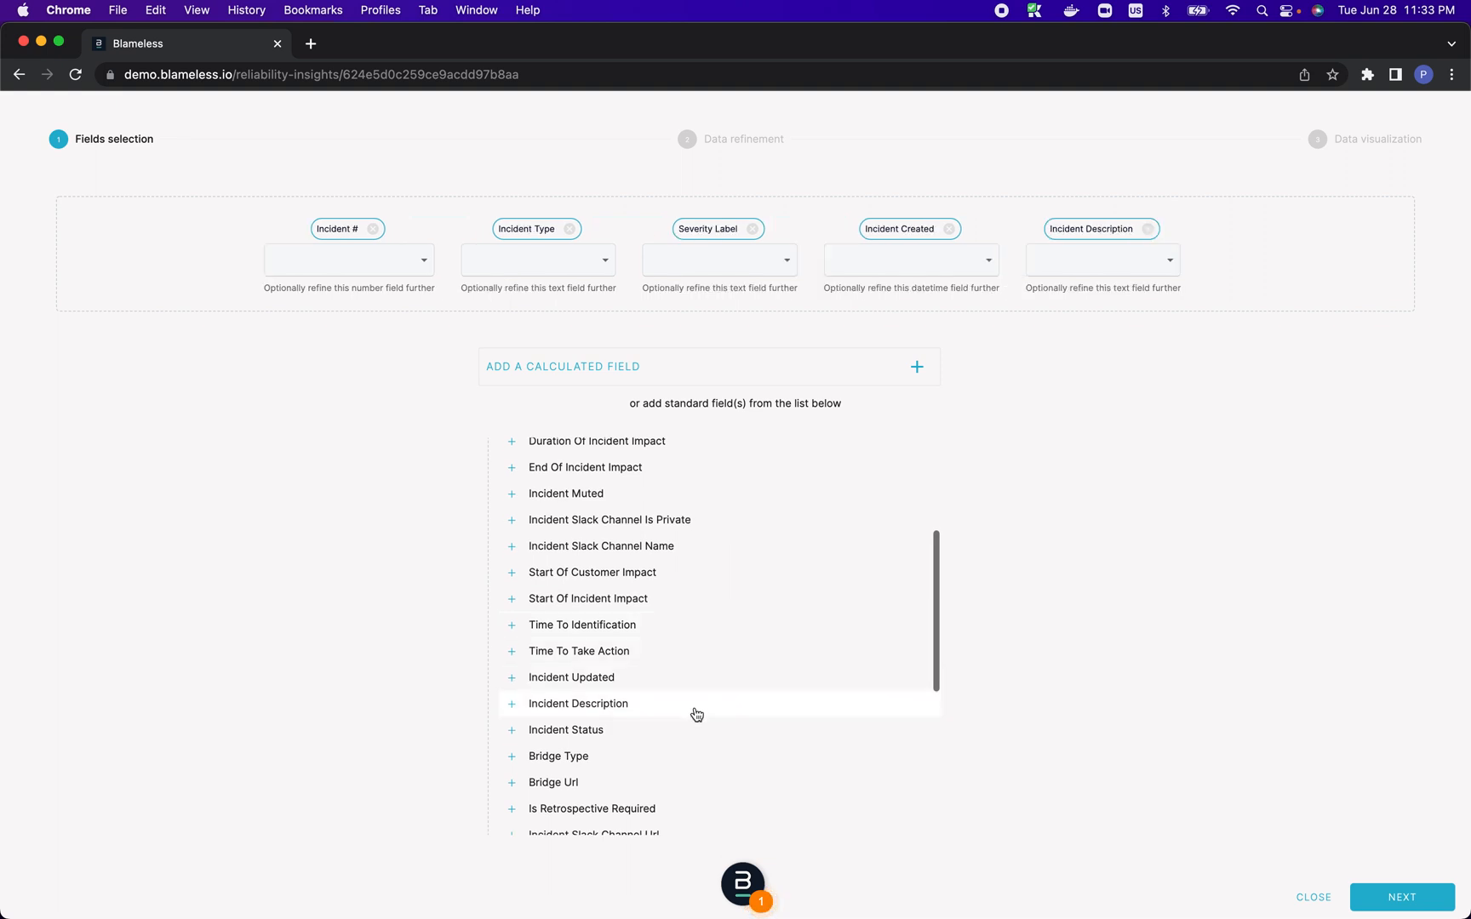
{"action": "left_click", "coordinate": [675, 734]}
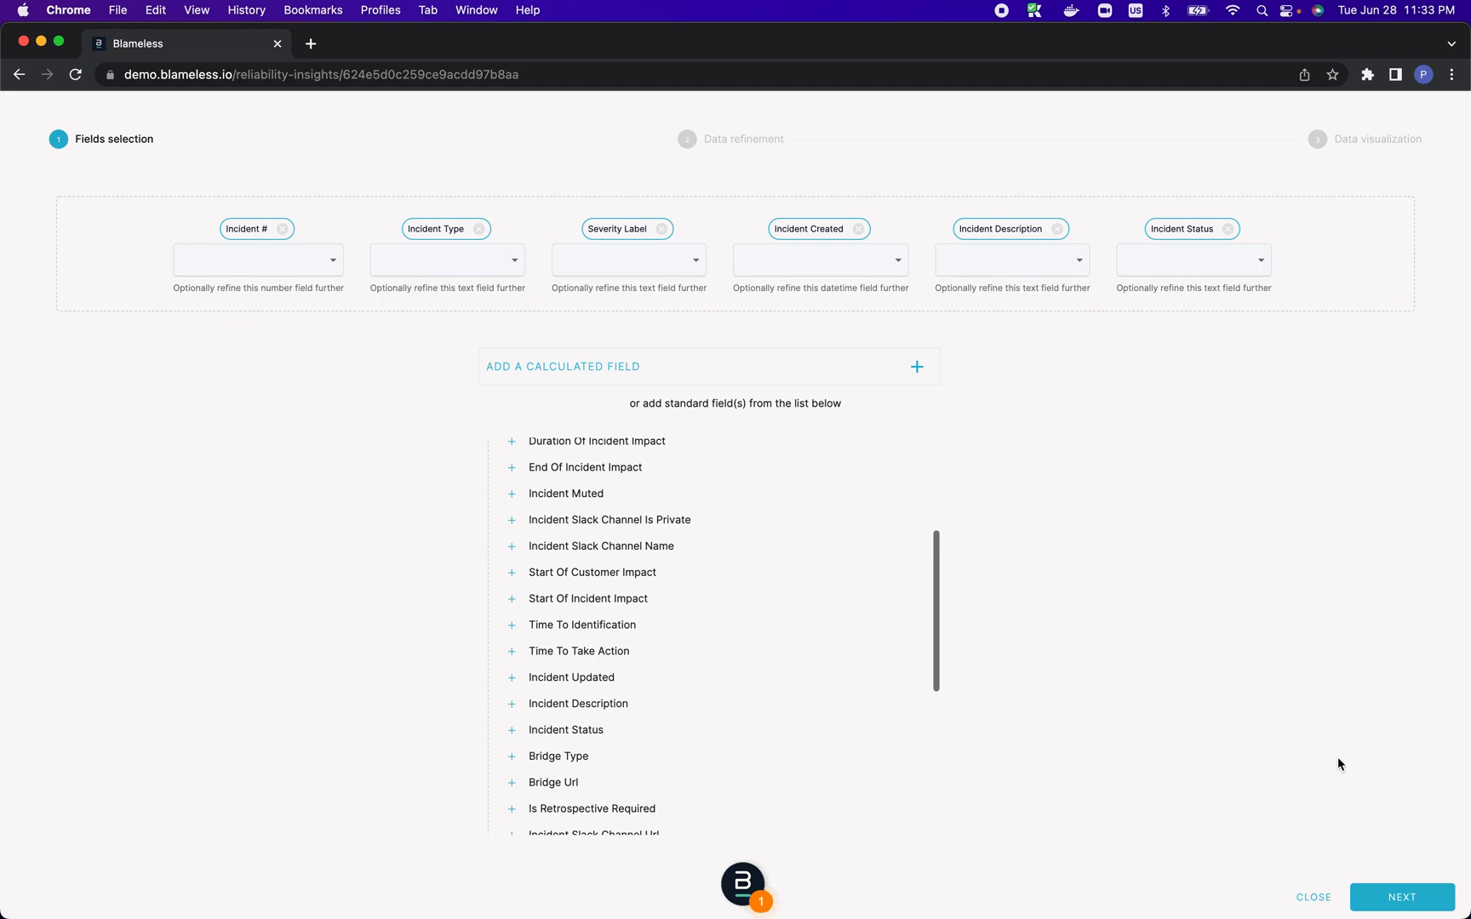
{"action": "left_click", "coordinate": [1403, 894]}
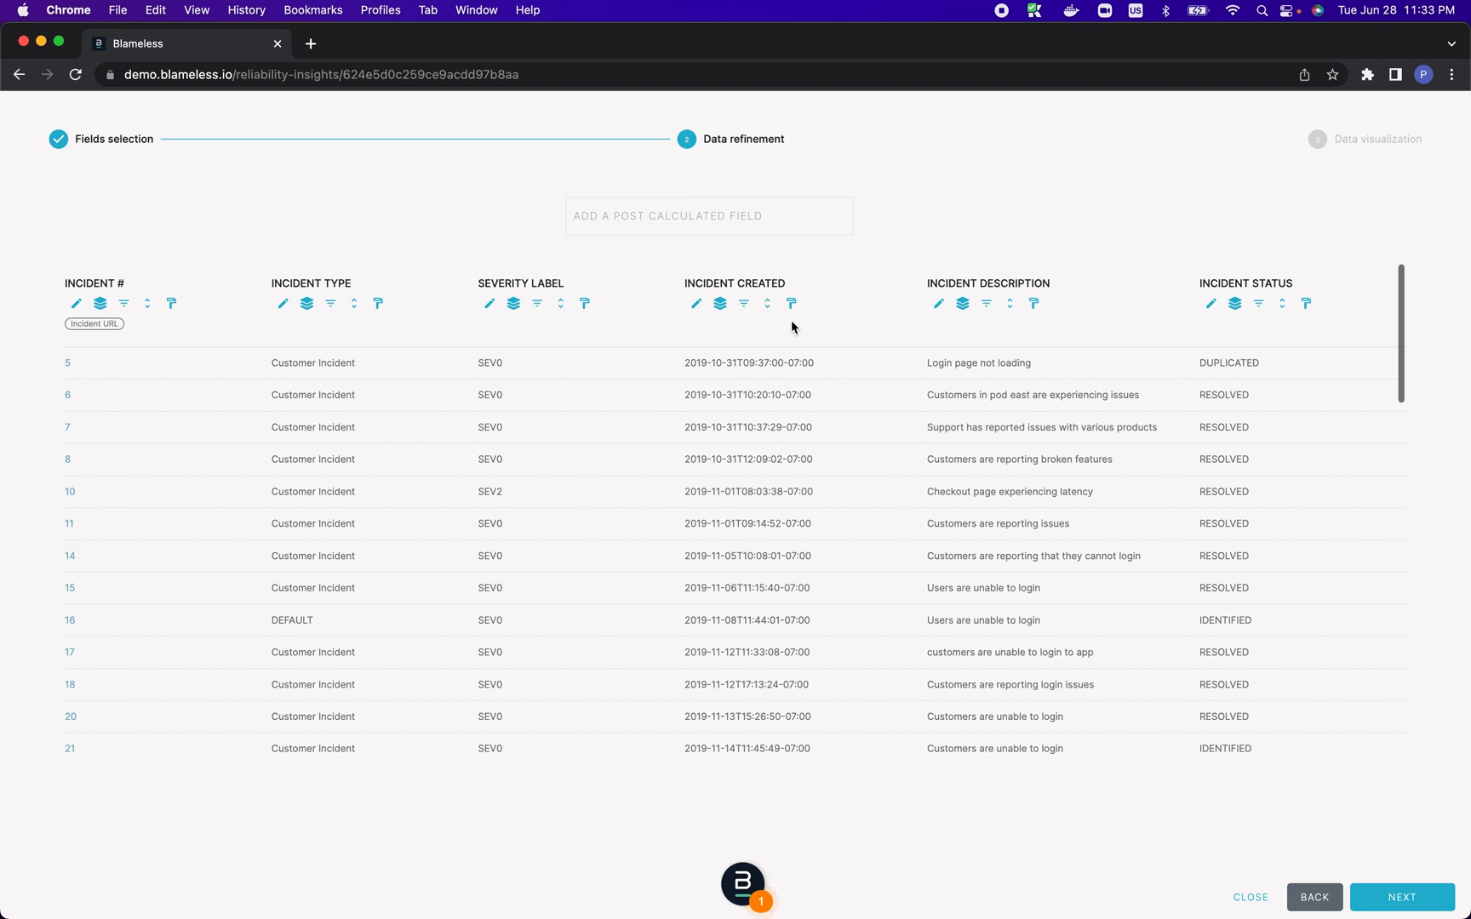
Step: Filter Incident Created before aggregation with a rolling window from the last 28 days to 0 days
{"action": "left_click", "coordinate": [745, 307]}
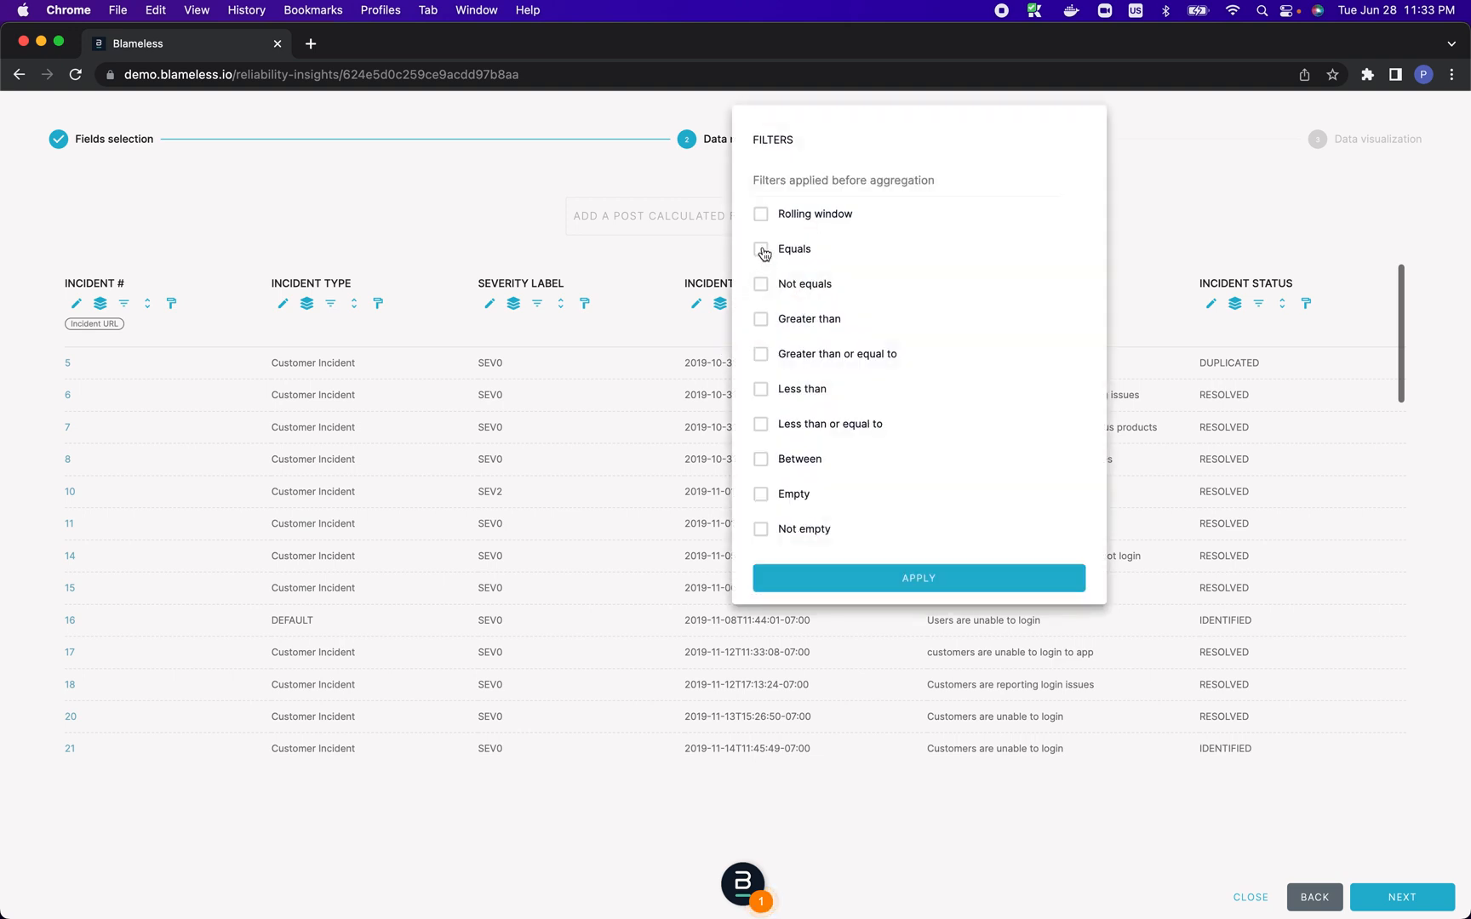
{"action": "left_click", "coordinate": [763, 216]}
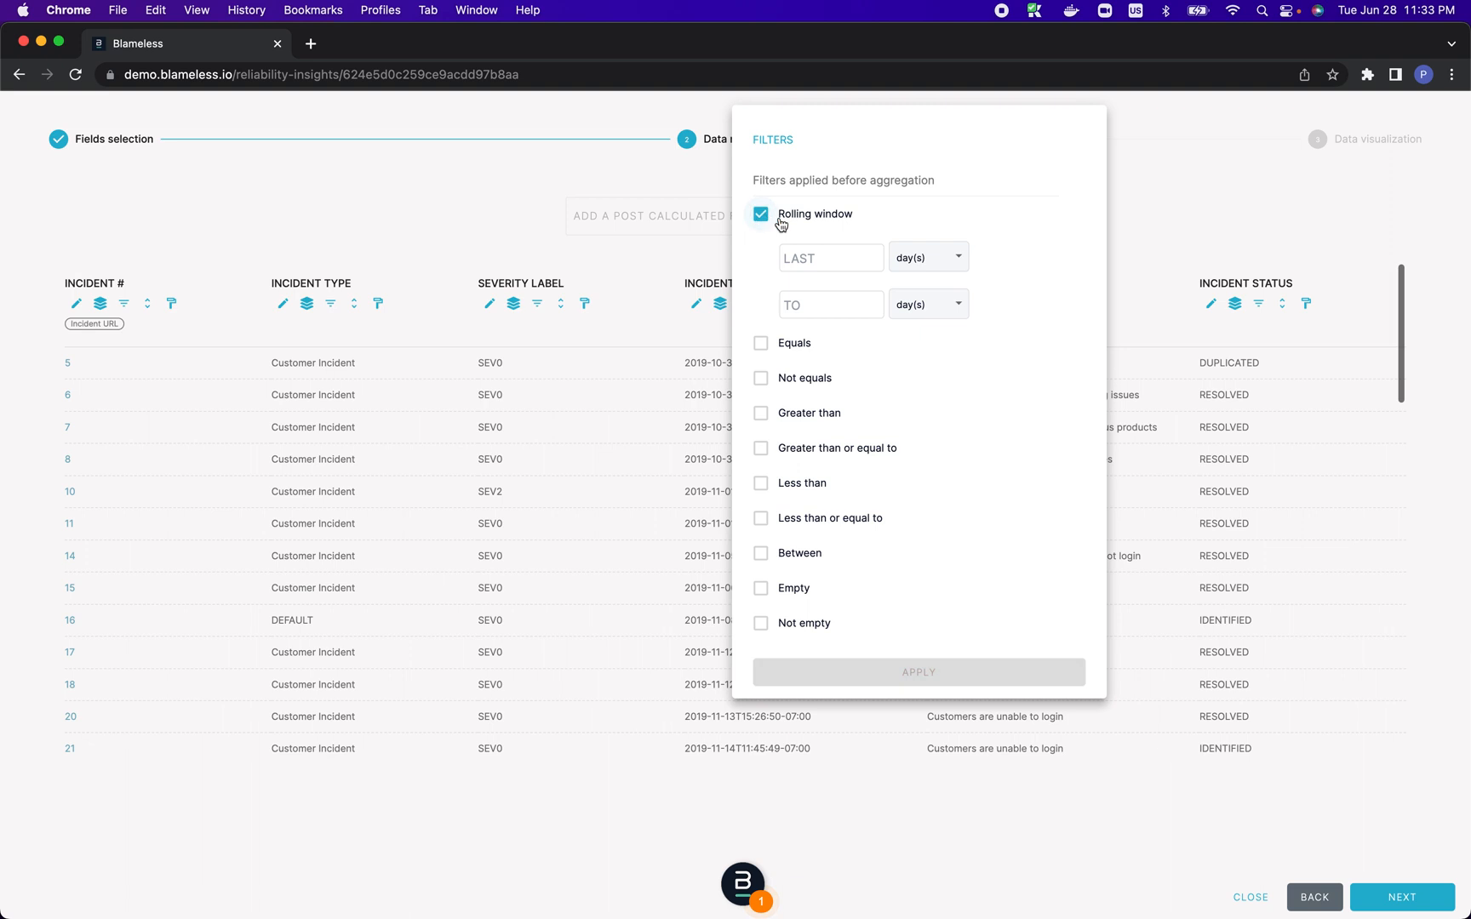
{"action": "left_click", "coordinate": [828, 252]}
{"action": "type", "text": "29"}
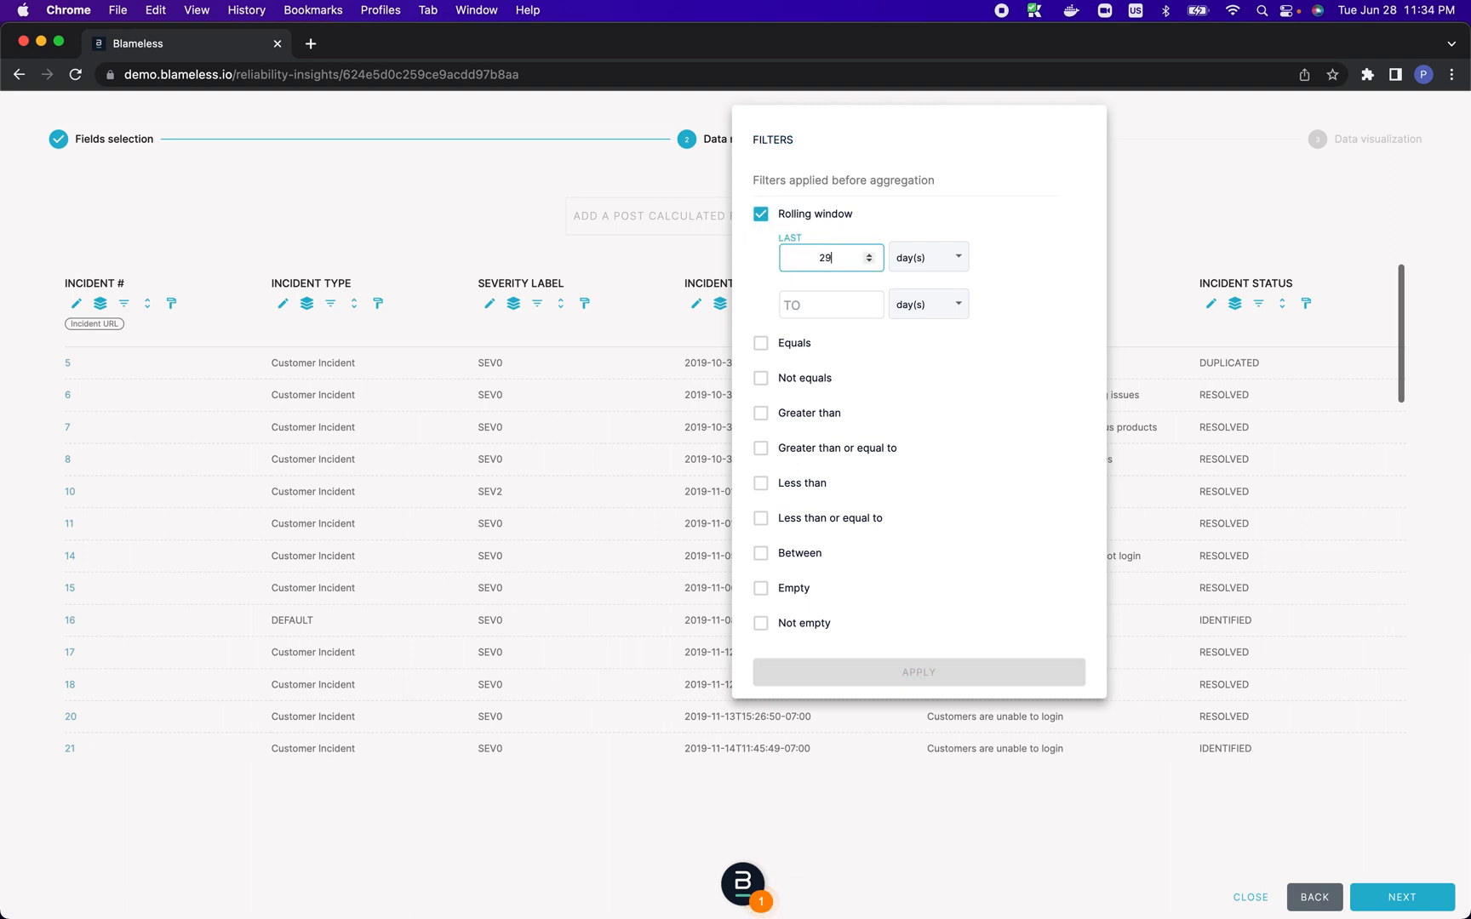
{"action": "key", "text": "BackSpace"}
{"action": "type", "text": "8"}
{"action": "left_click", "coordinate": [825, 305]}
{"action": "type", "text": "0"}
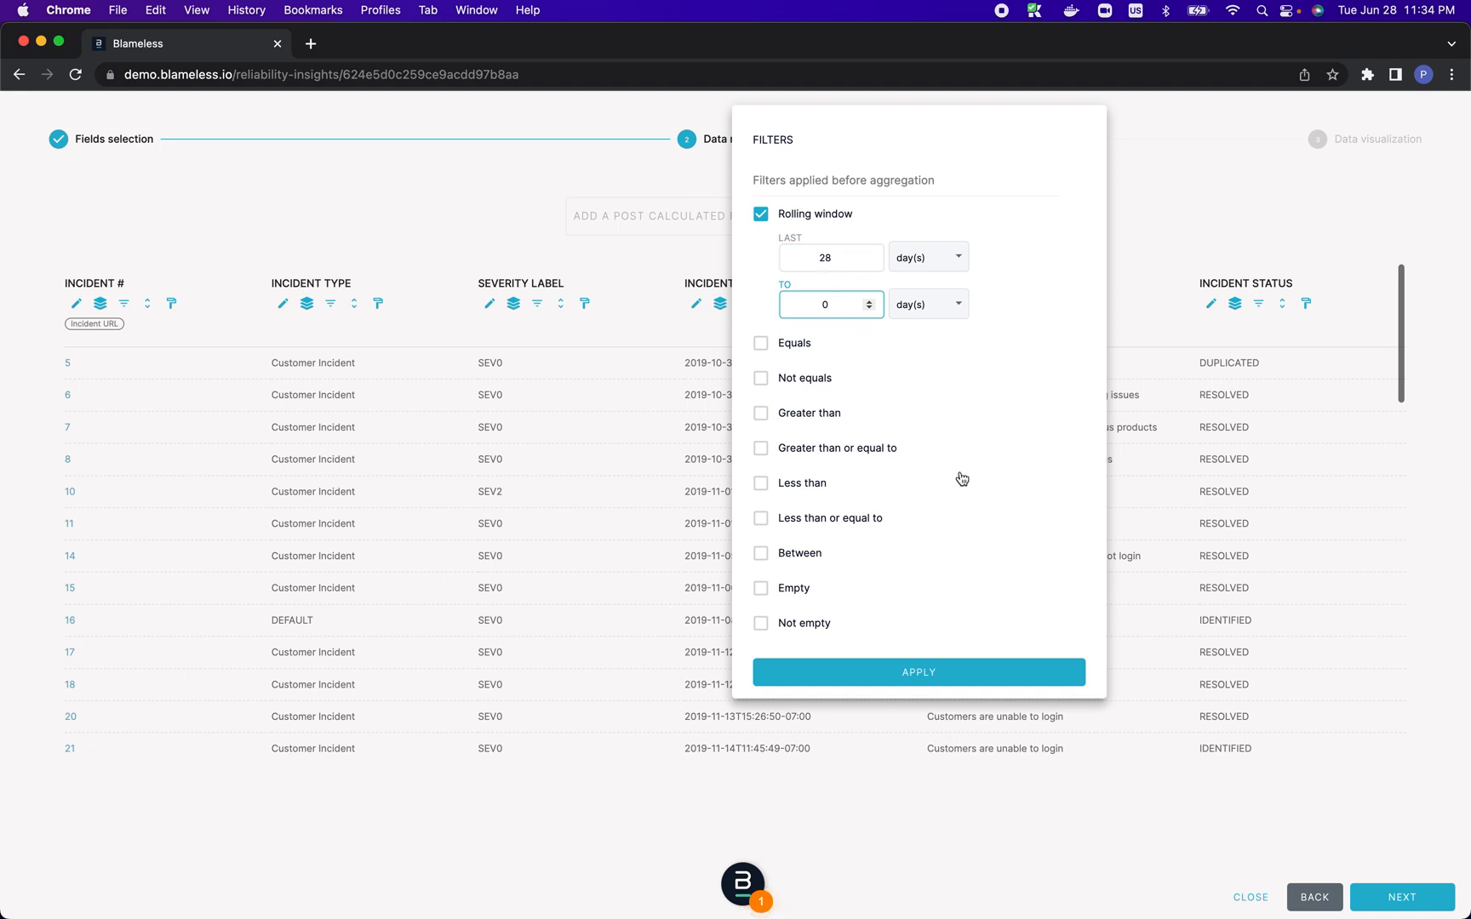
{"action": "left_click", "coordinate": [910, 677]}
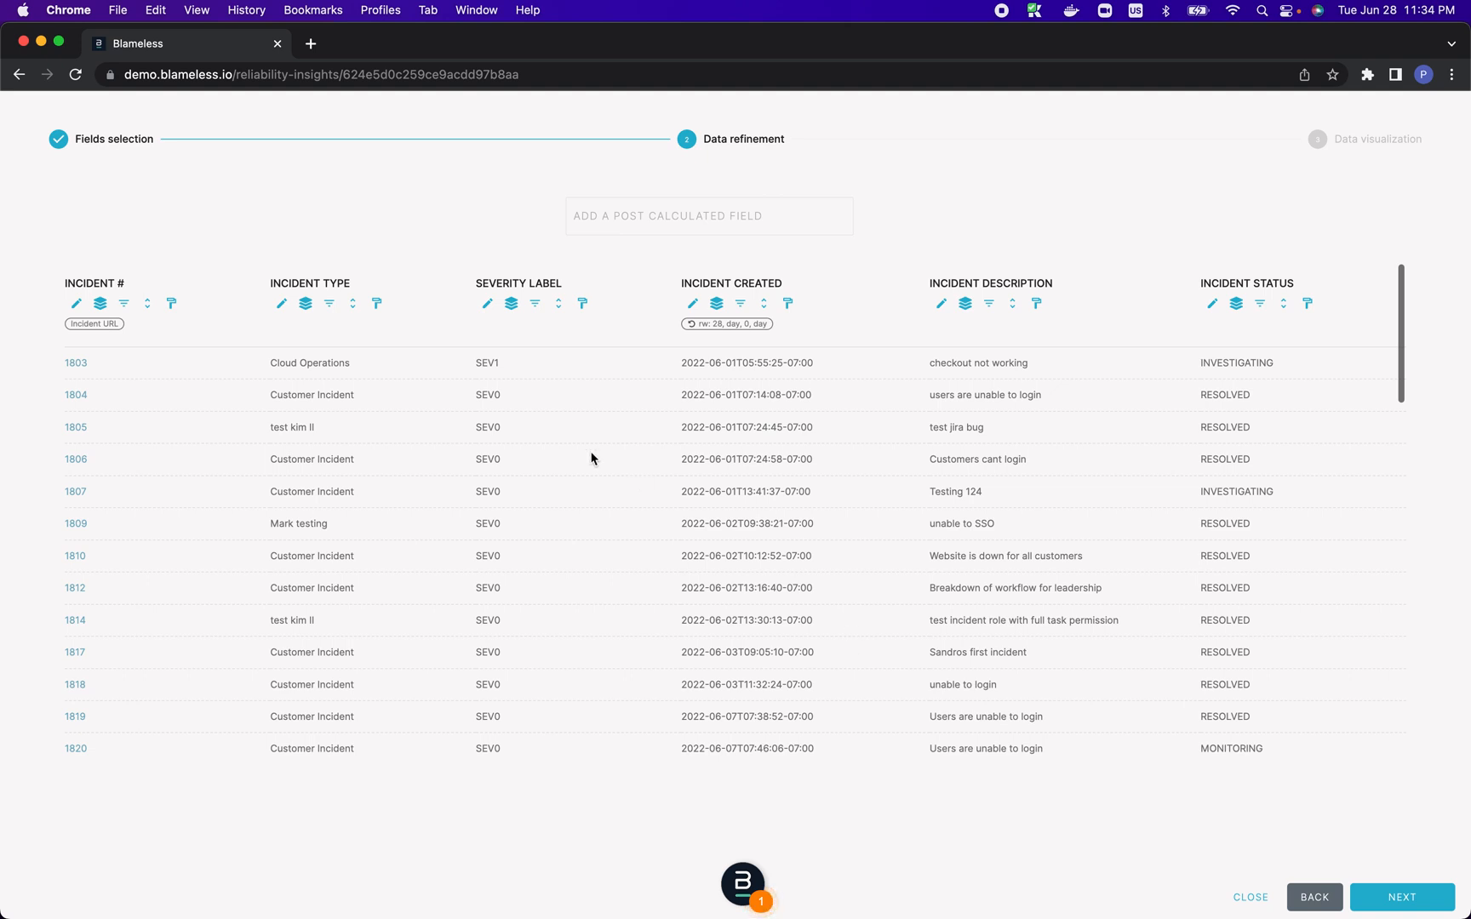
Step: Group the data by Incident Type and look through the grouped rows
{"action": "left_click", "coordinate": [313, 310]}
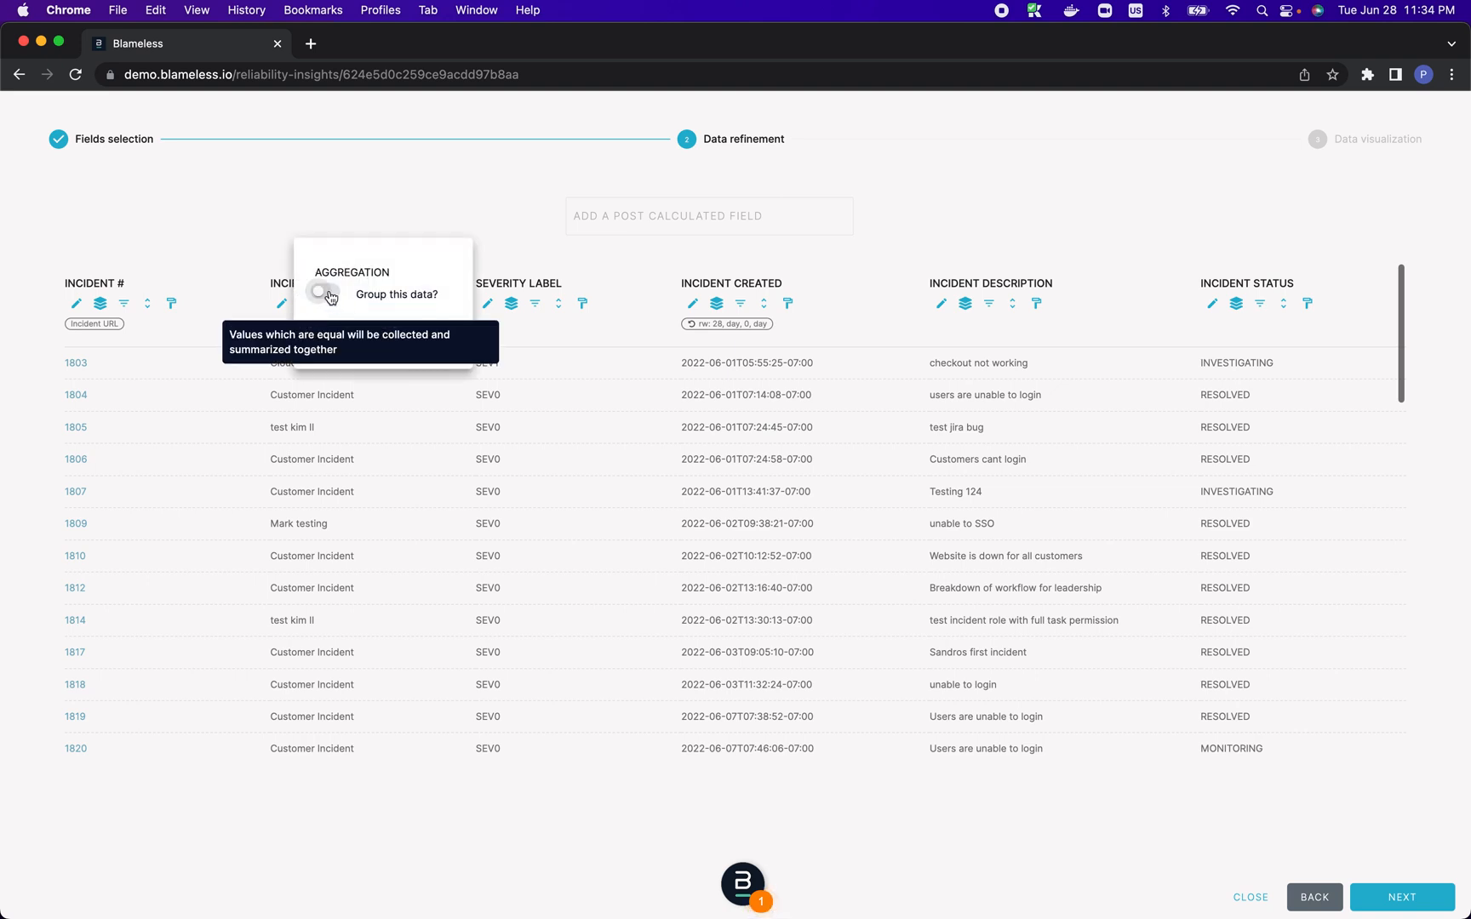
{"action": "left_click", "coordinate": [329, 293]}
{"action": "left_click", "coordinate": [426, 359]}
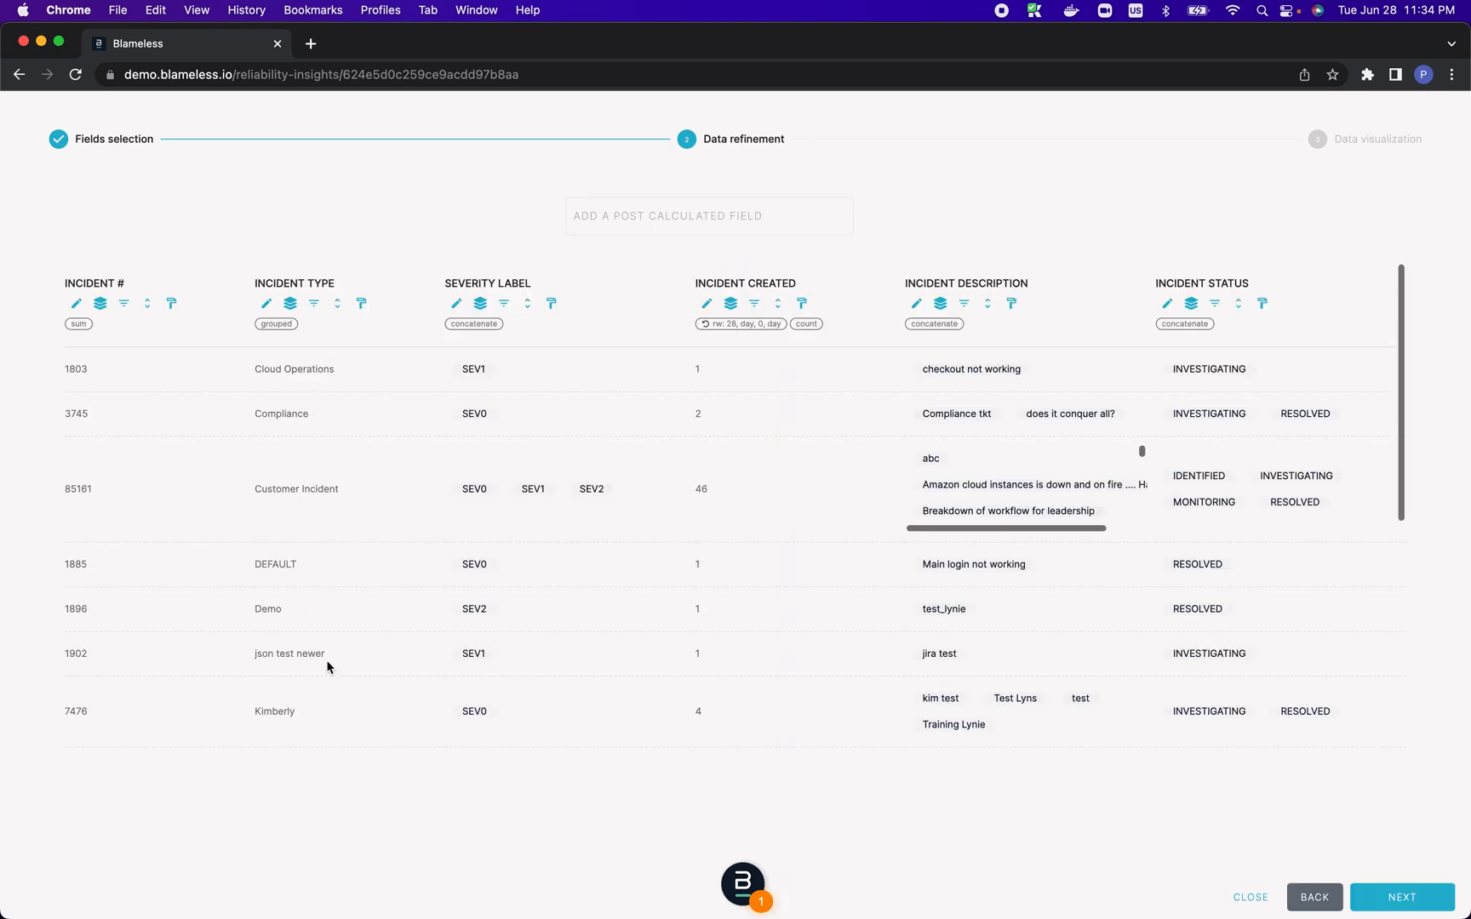
{"action": "scroll", "coordinate": [326, 660], "scroll_direction": "down", "scroll_amount": 10}
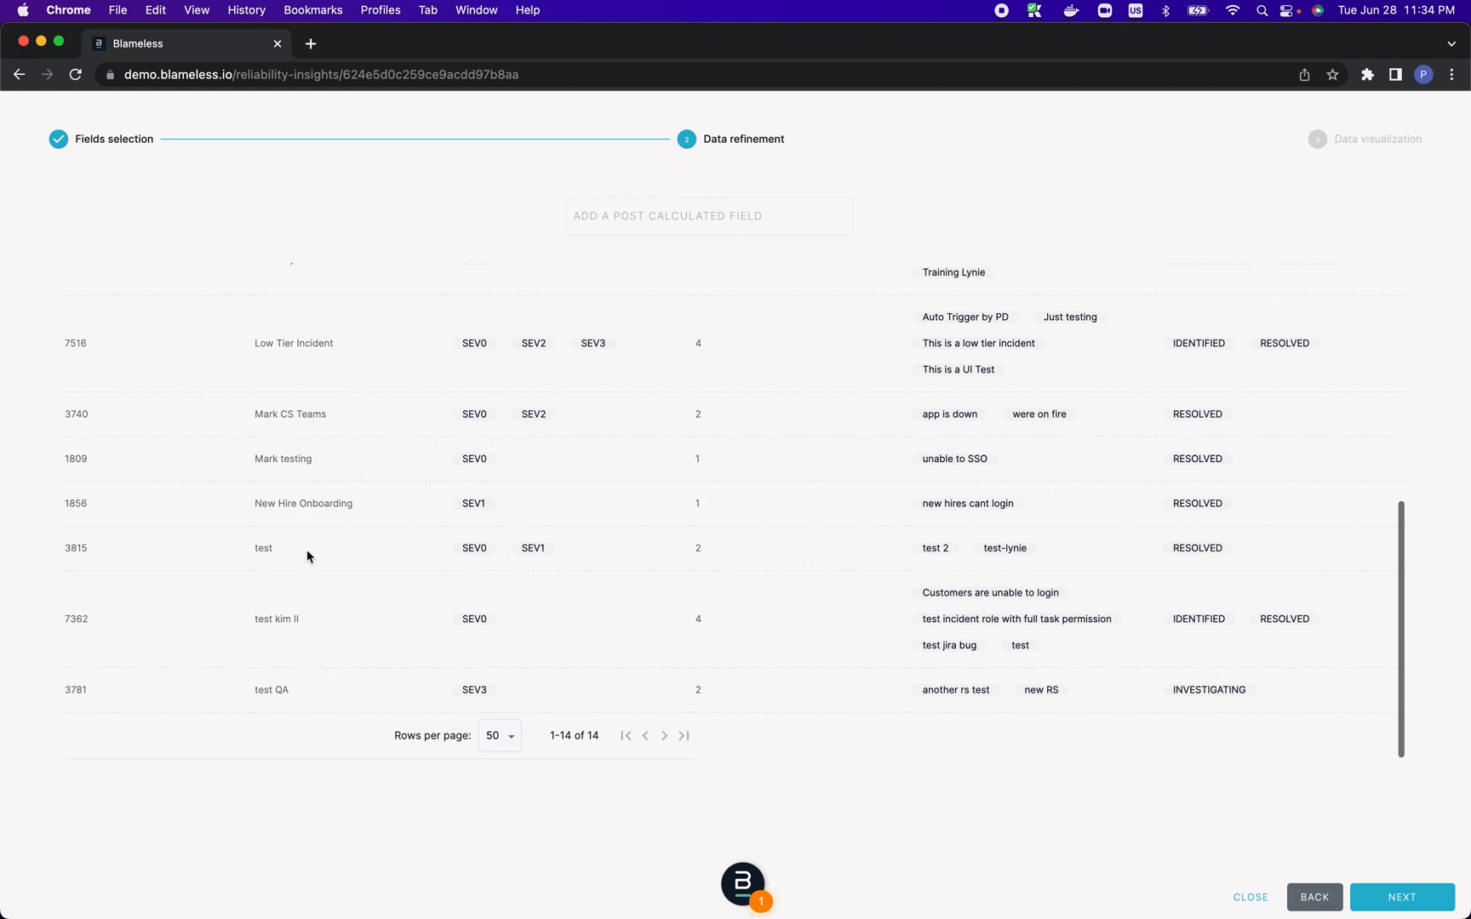
{"action": "scroll", "coordinate": [306, 617], "scroll_direction": "up", "scroll_amount": 4}
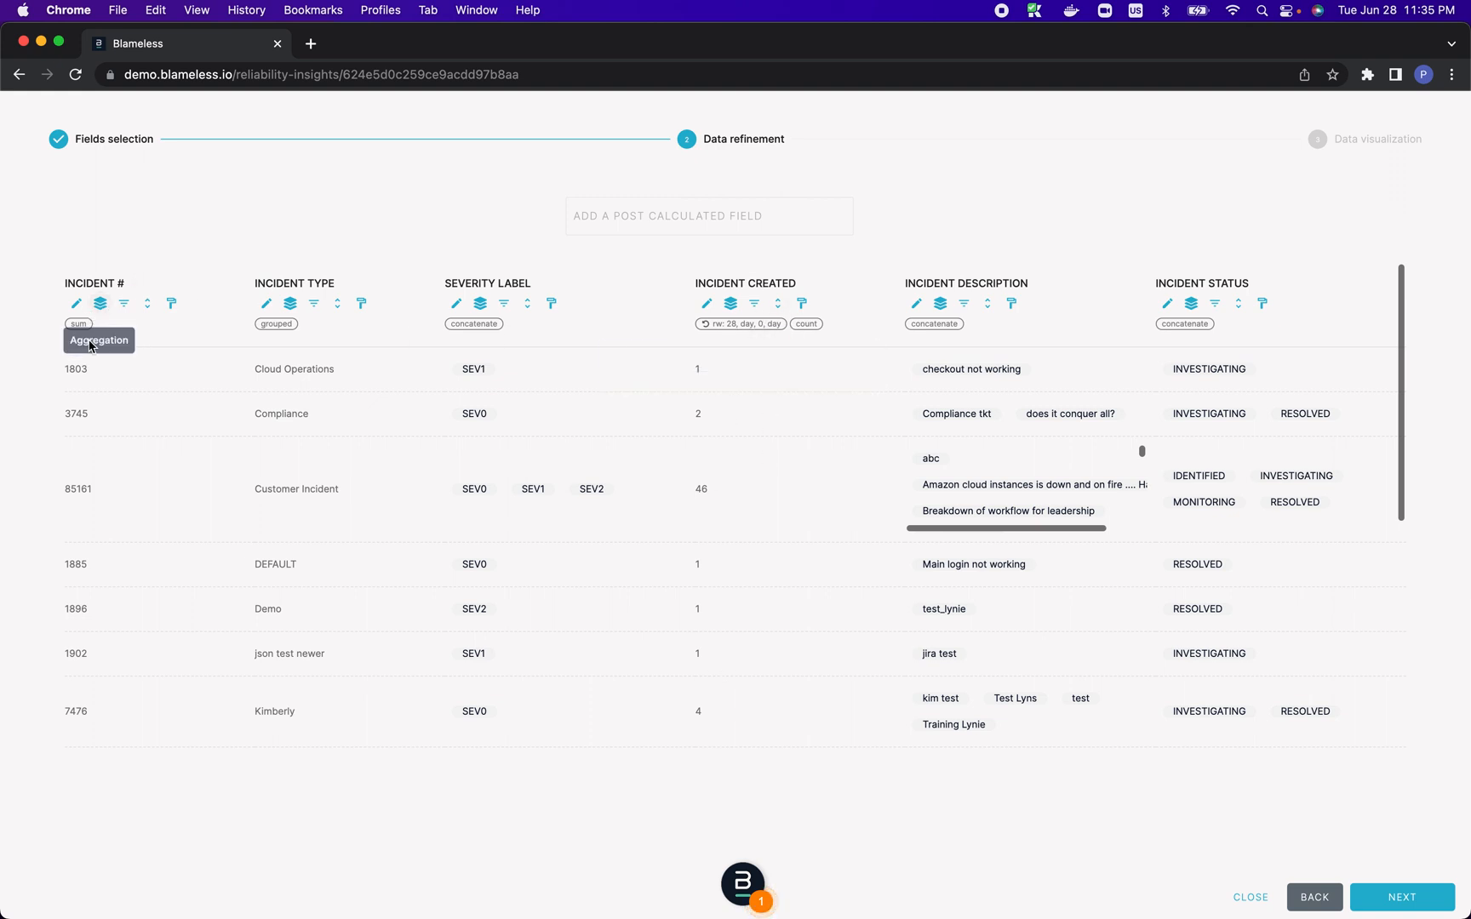
Step: Set the aggregation of the Incident # column to Count
{"action": "left_click", "coordinate": [99, 306]}
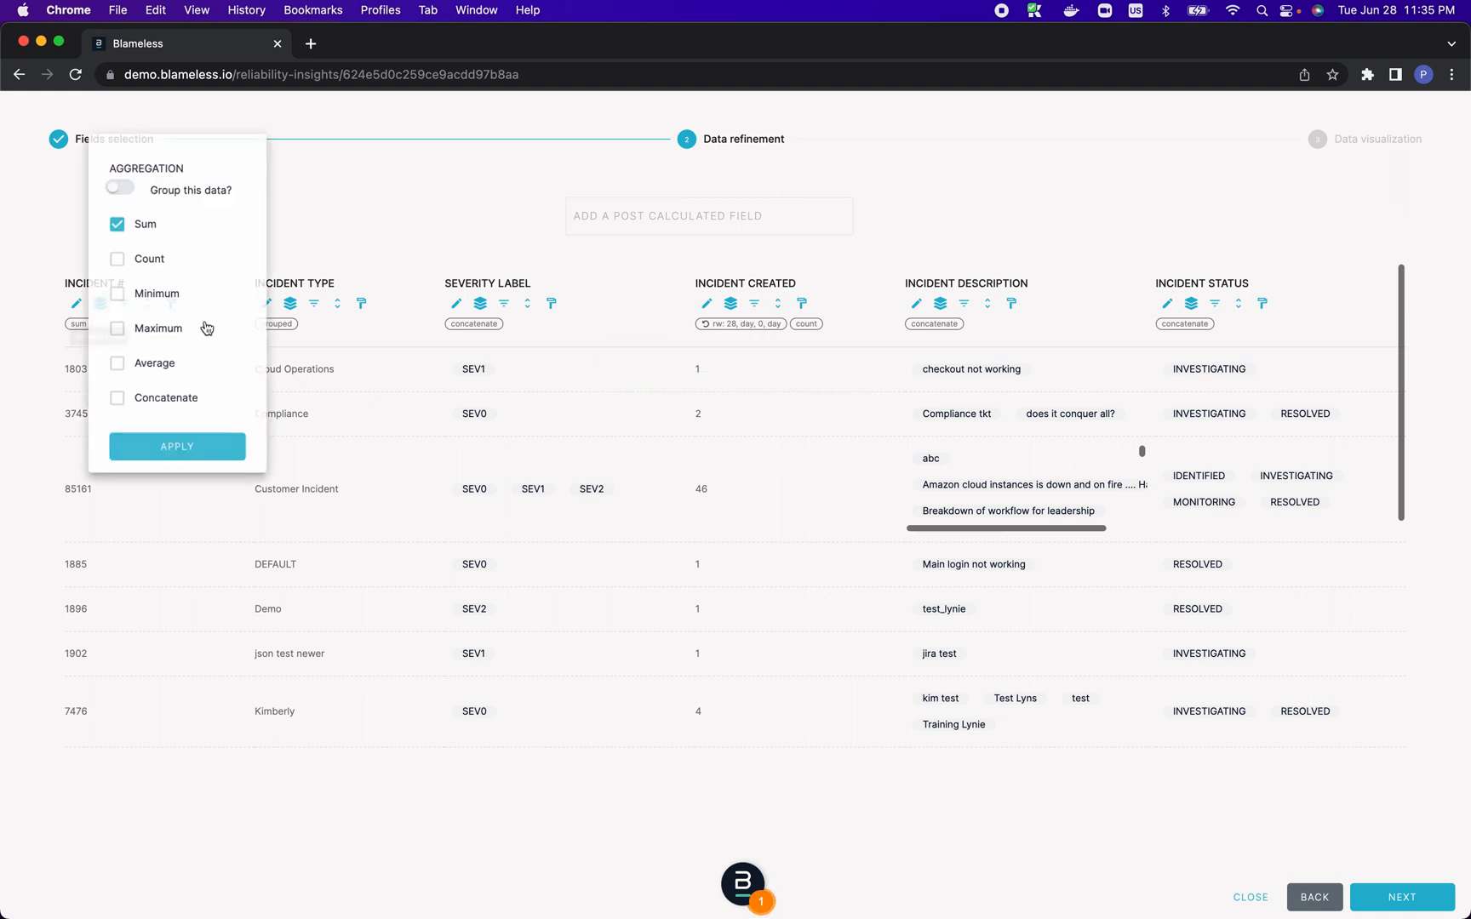
{"action": "left_click", "coordinate": [127, 264]}
{"action": "left_click", "coordinate": [213, 448]}
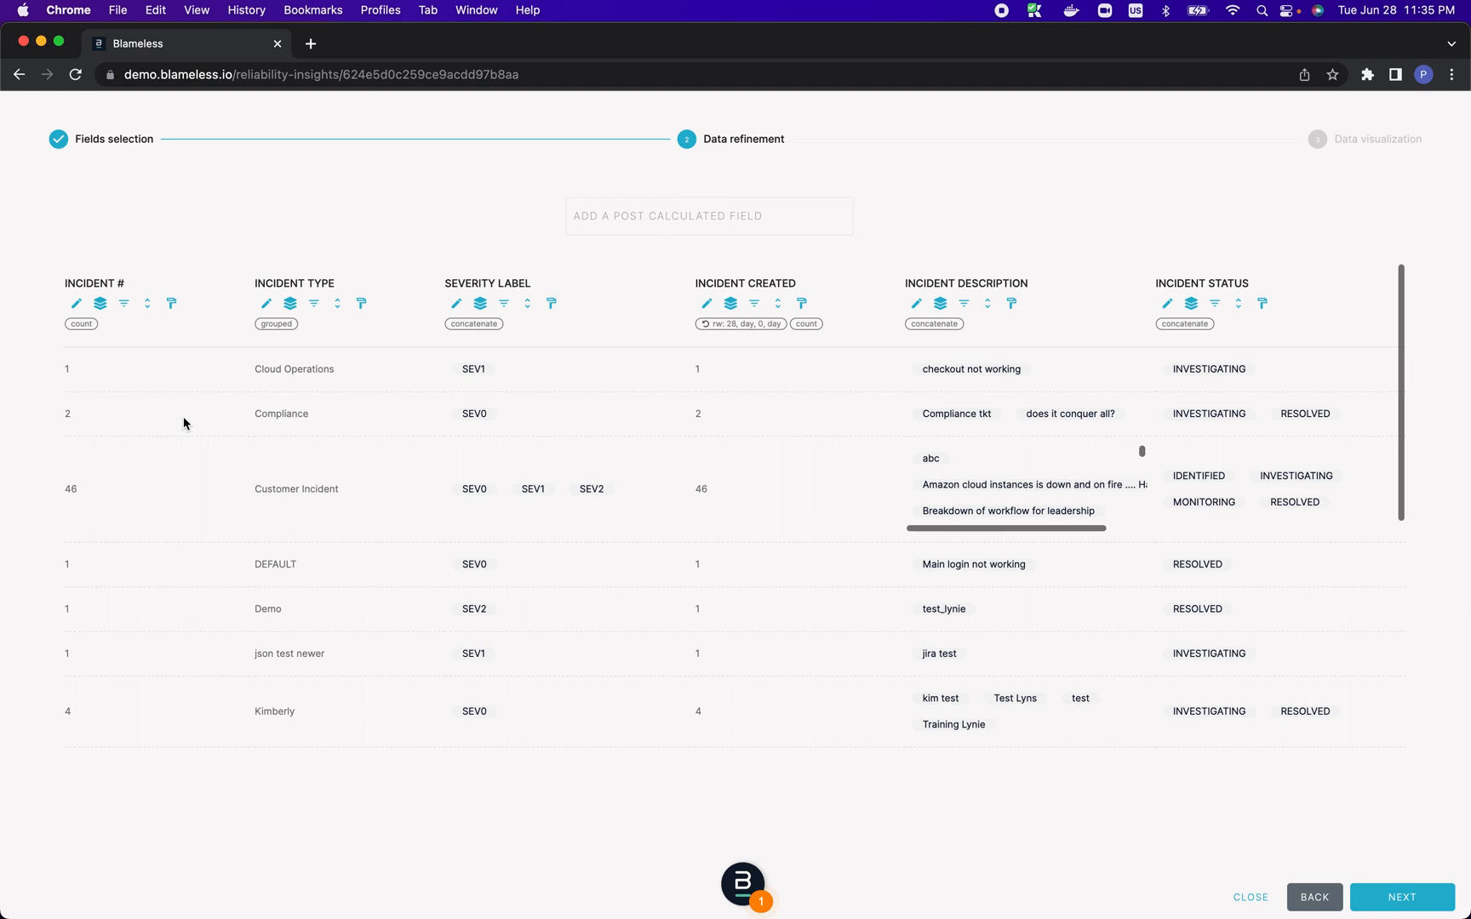
Step: Look over the visualization types, and return to data refinement to group the data by Severity Label as well
{"action": "left_click", "coordinate": [1373, 894]}
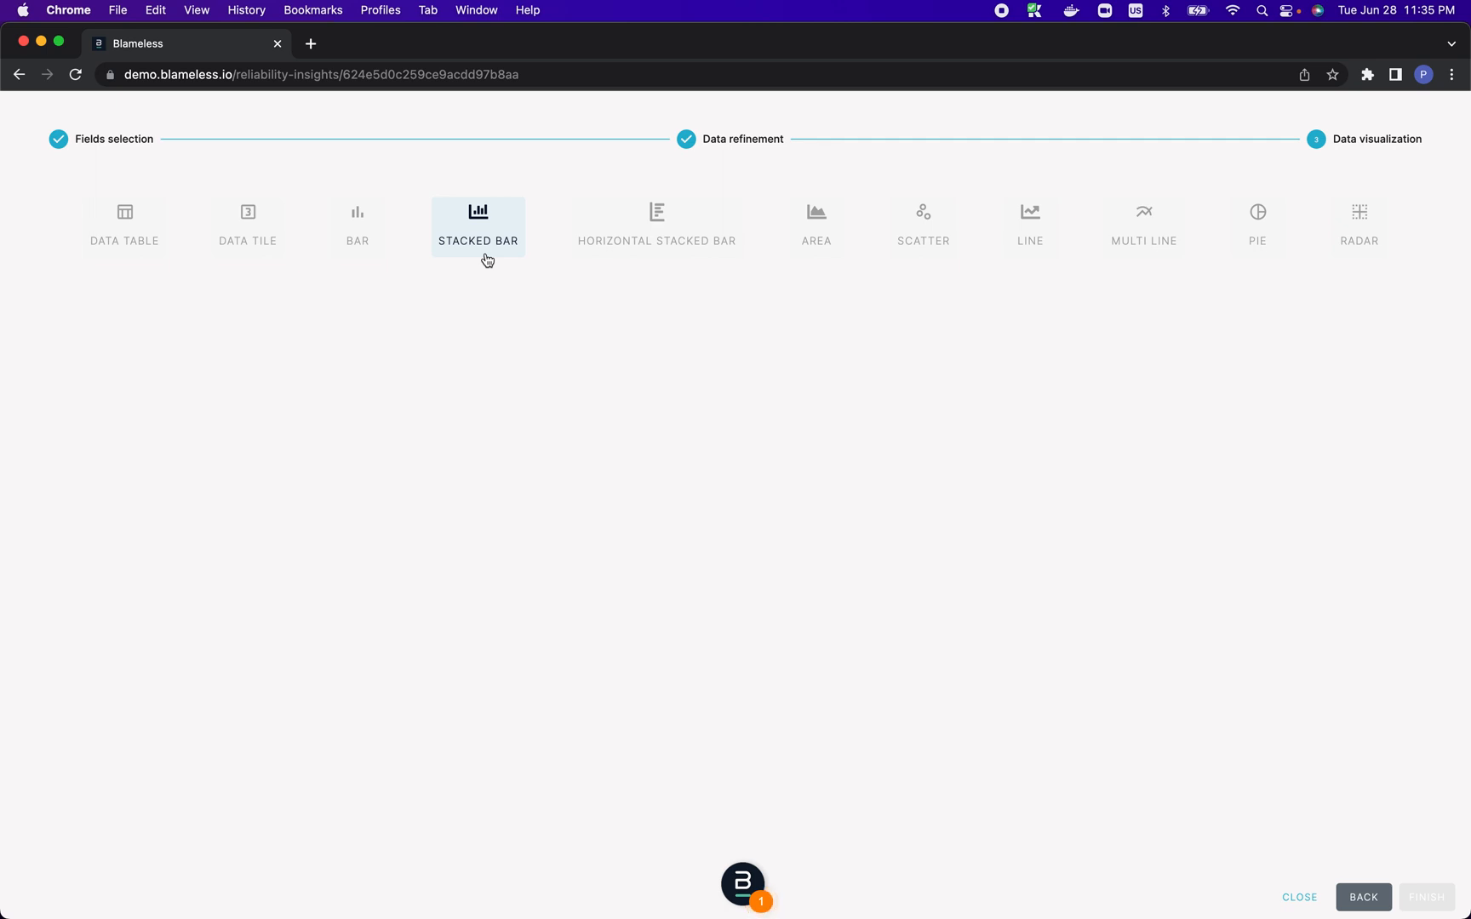
{"action": "left_click", "coordinate": [1365, 896]}
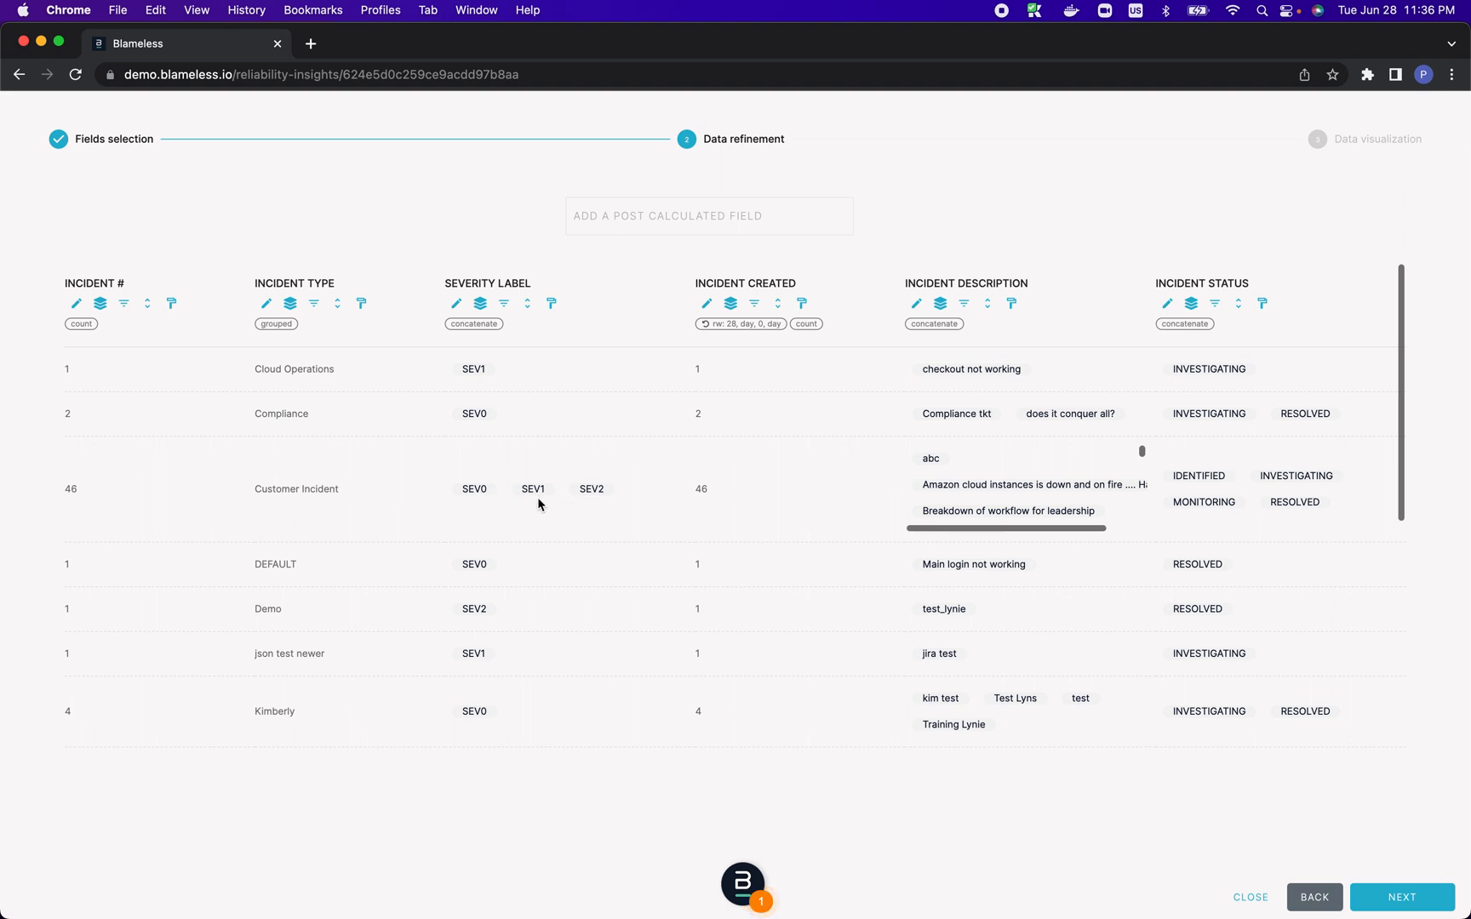
{"action": "left_click", "coordinate": [480, 303]}
{"action": "left_click", "coordinate": [508, 259]}
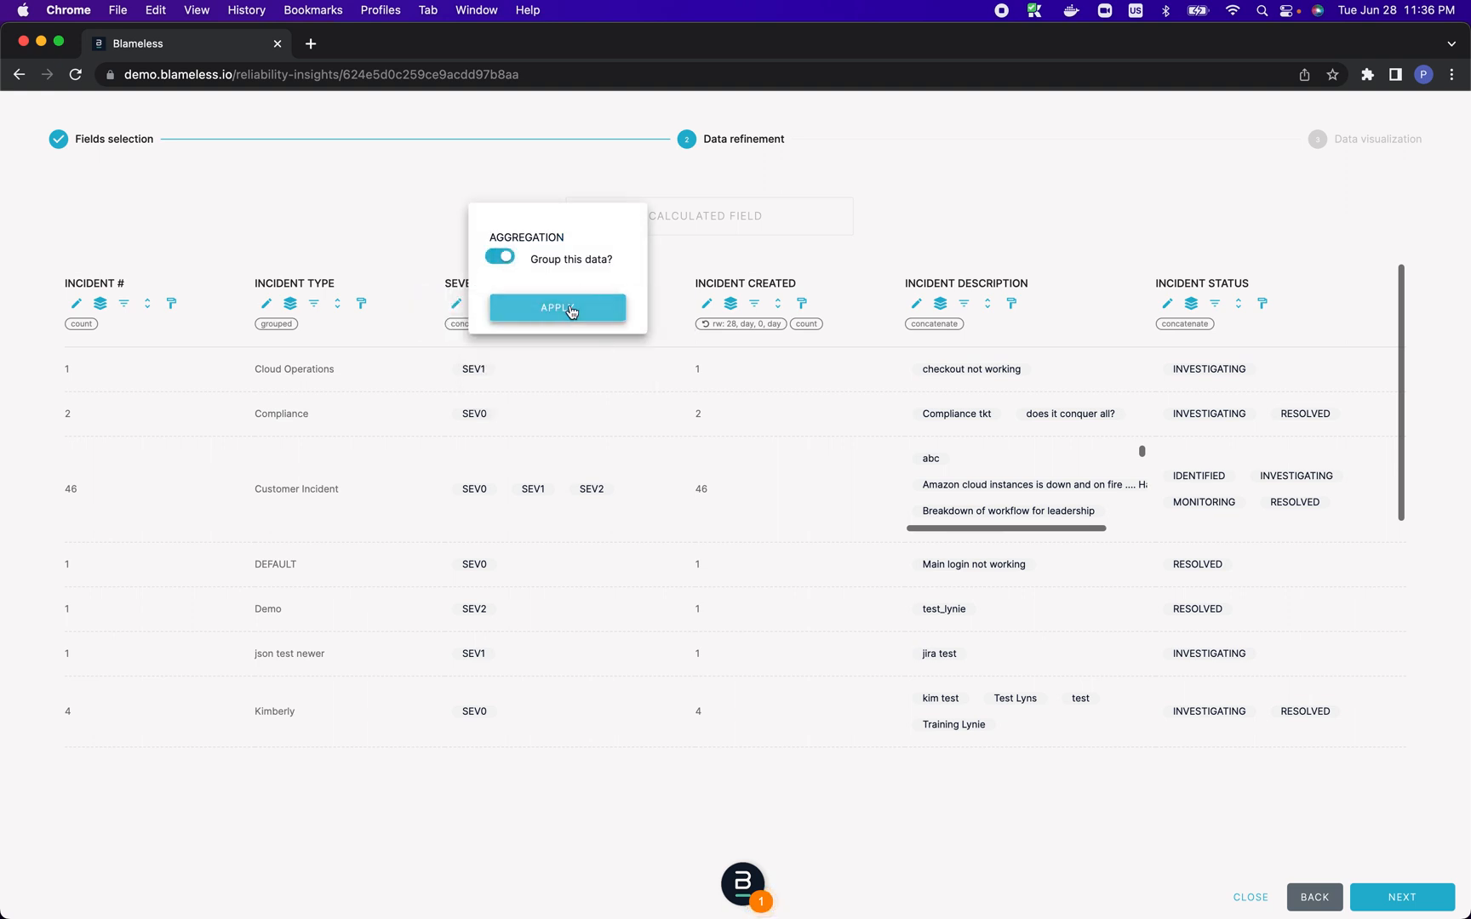
{"action": "left_click", "coordinate": [596, 311]}
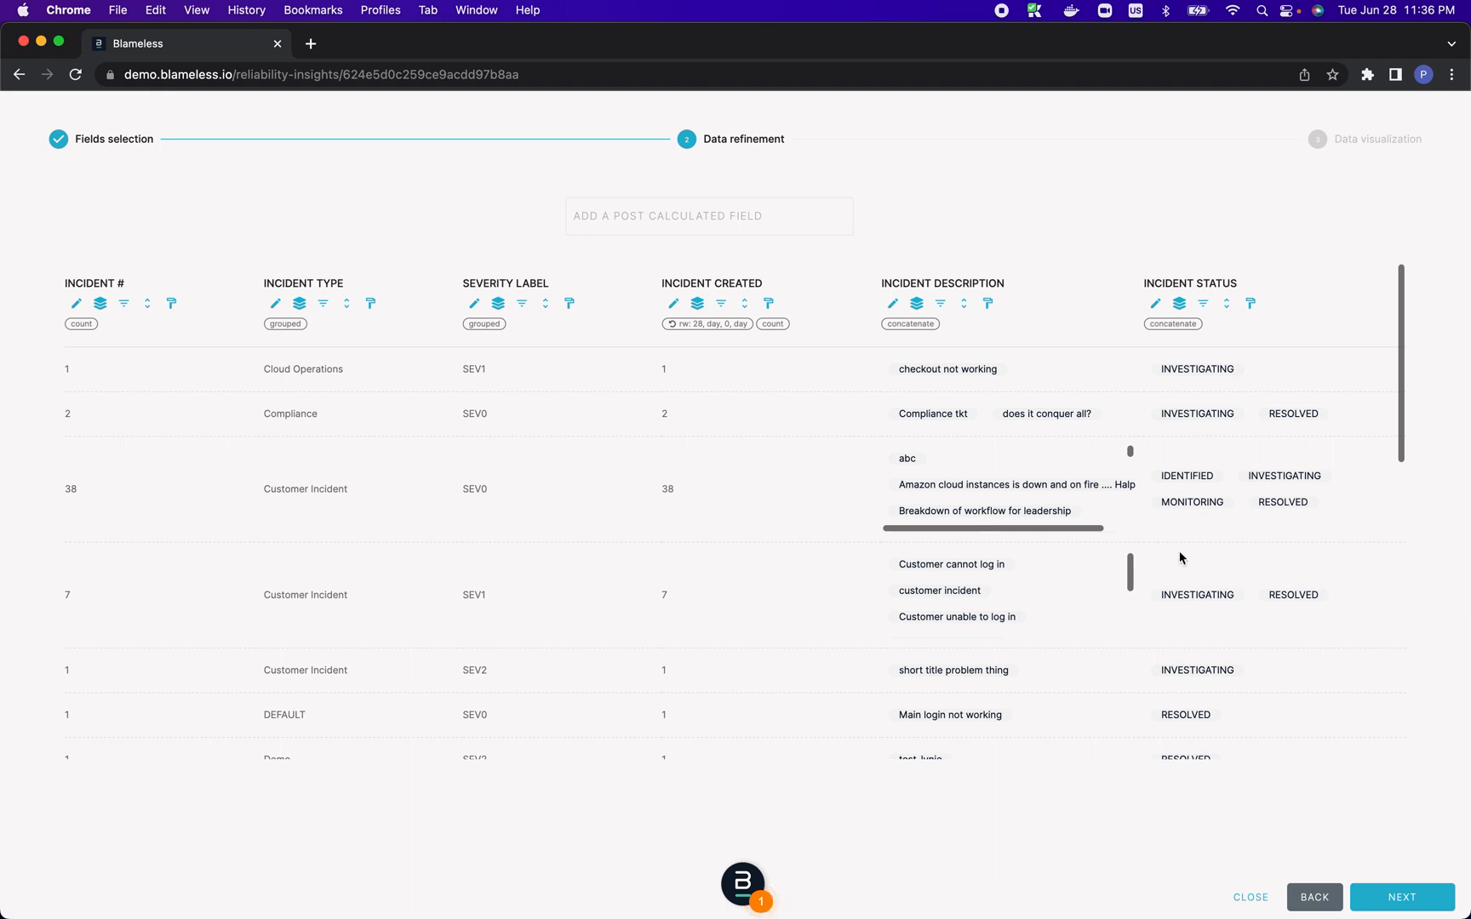
Step: Filter Incident Status before aggregation to values equal to RESOLVED
{"action": "left_click", "coordinate": [1203, 304]}
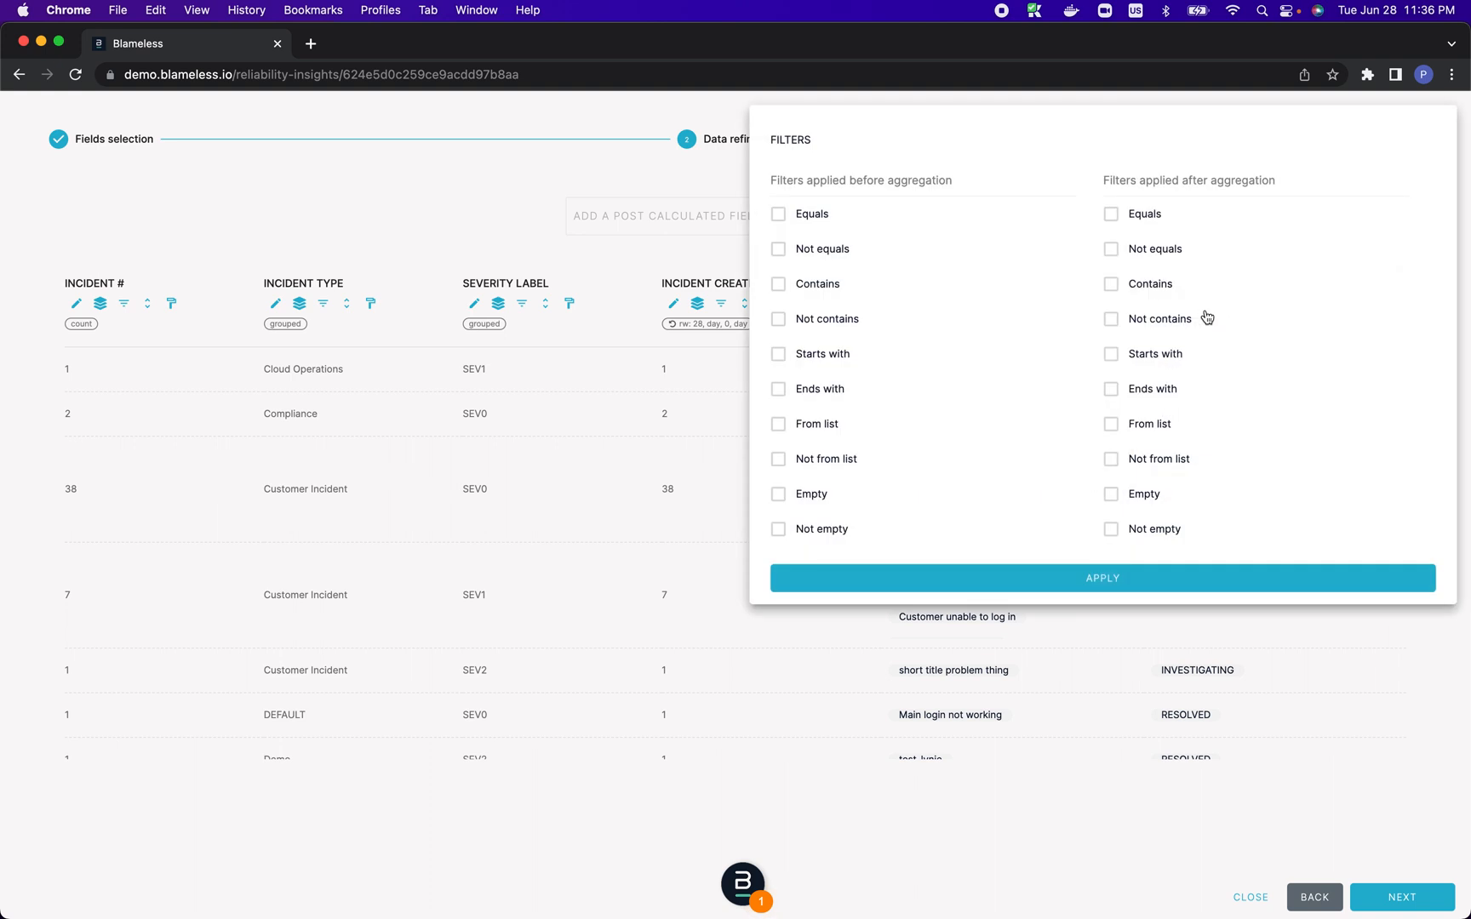
{"action": "left_click", "coordinate": [778, 215]}
{"action": "left_click", "coordinate": [834, 255]}
{"action": "type", "text": "RESOLVED"}
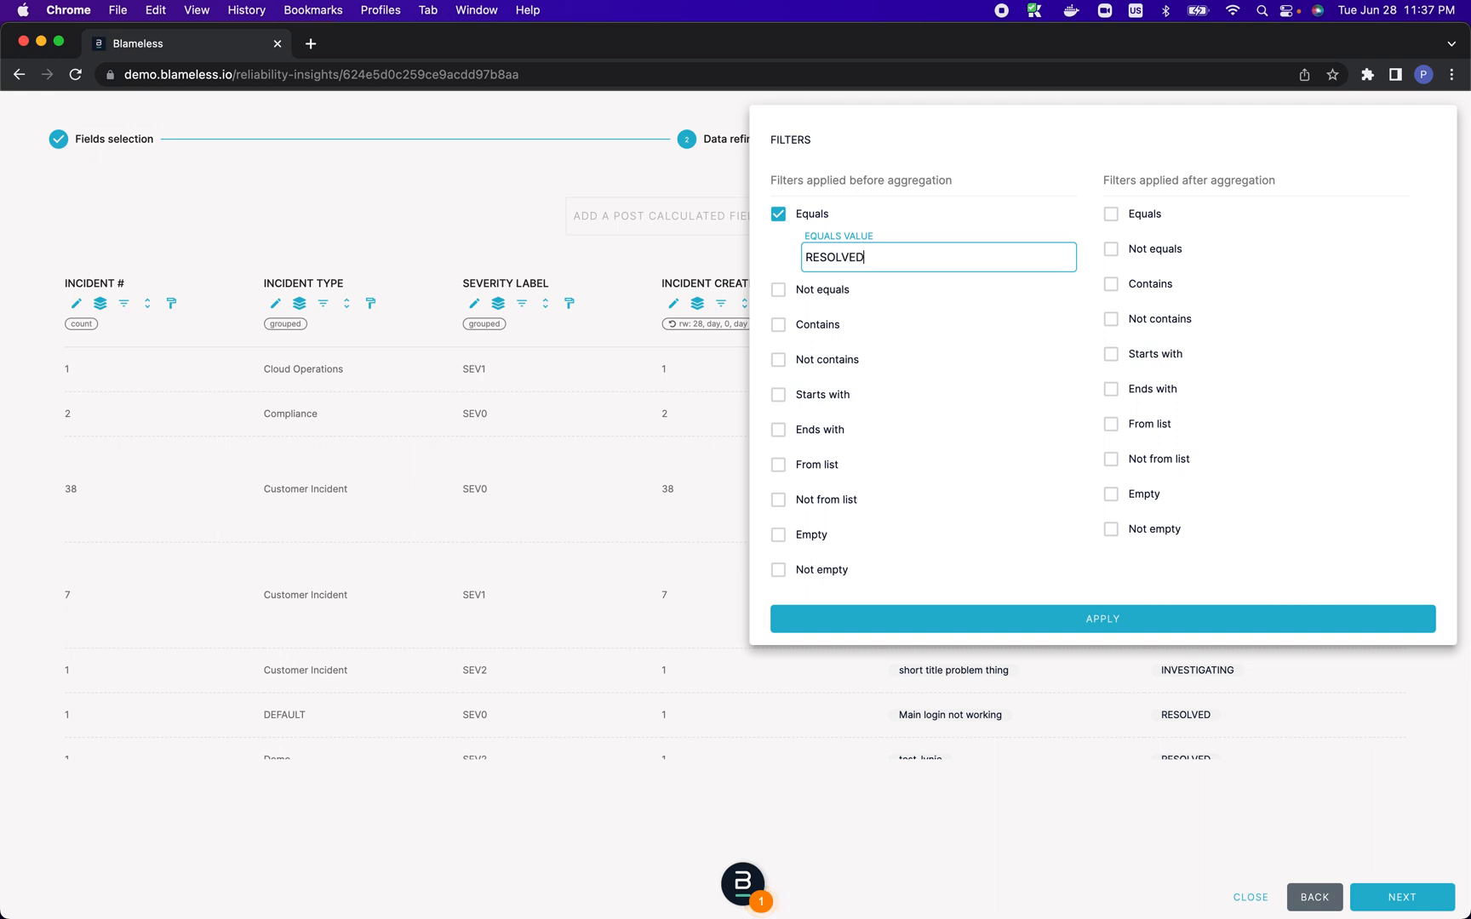
{"action": "left_click", "coordinate": [1154, 628]}
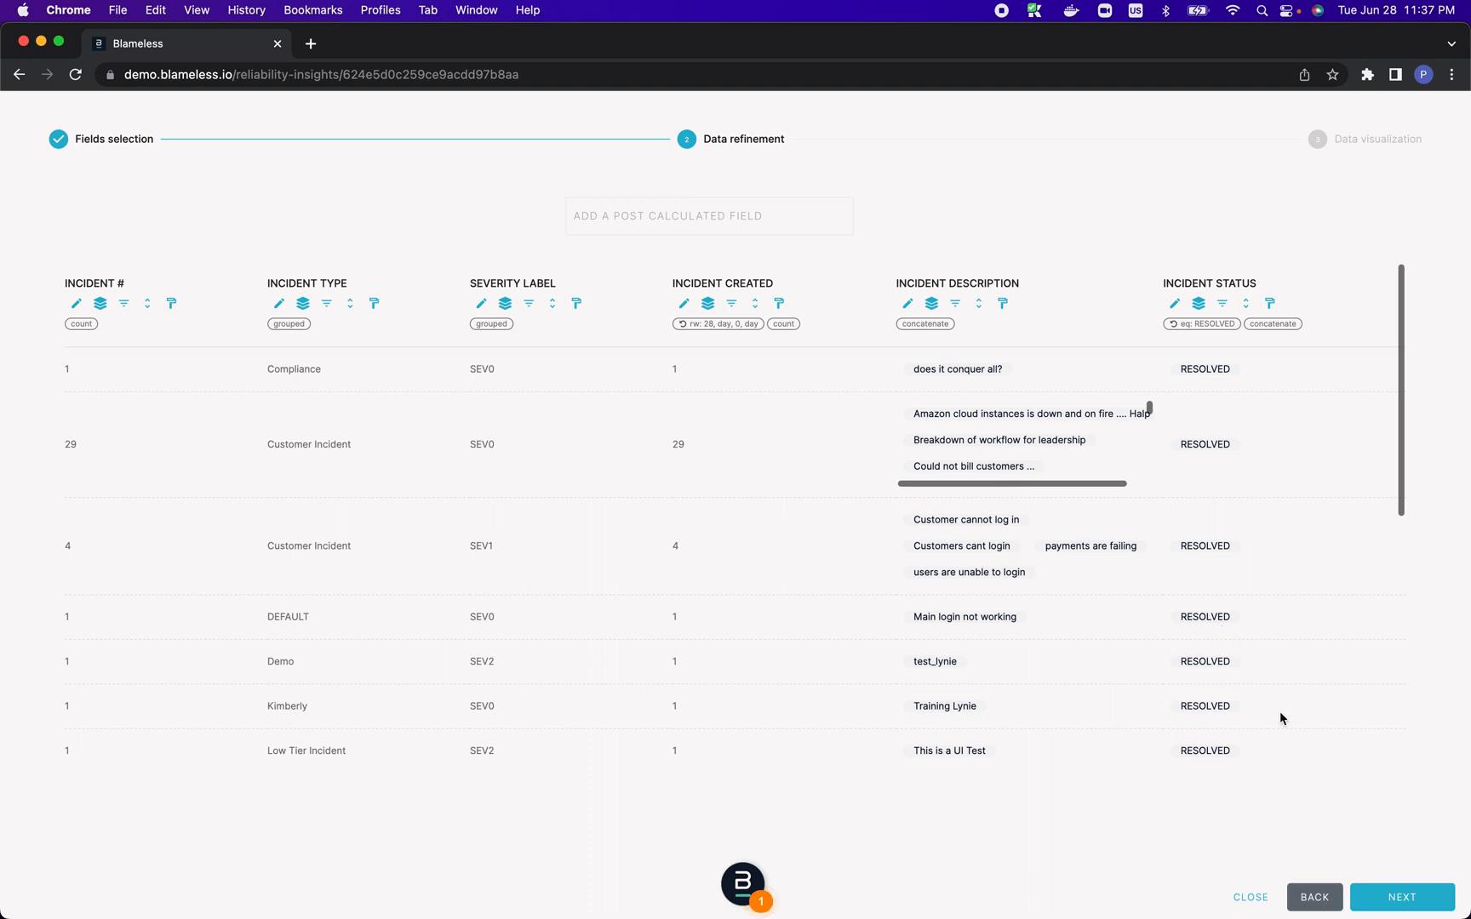
Step: Proceed to data visualization and choose a stacked bar chart with Incident Type on the X axis
{"action": "left_click", "coordinate": [1420, 907]}
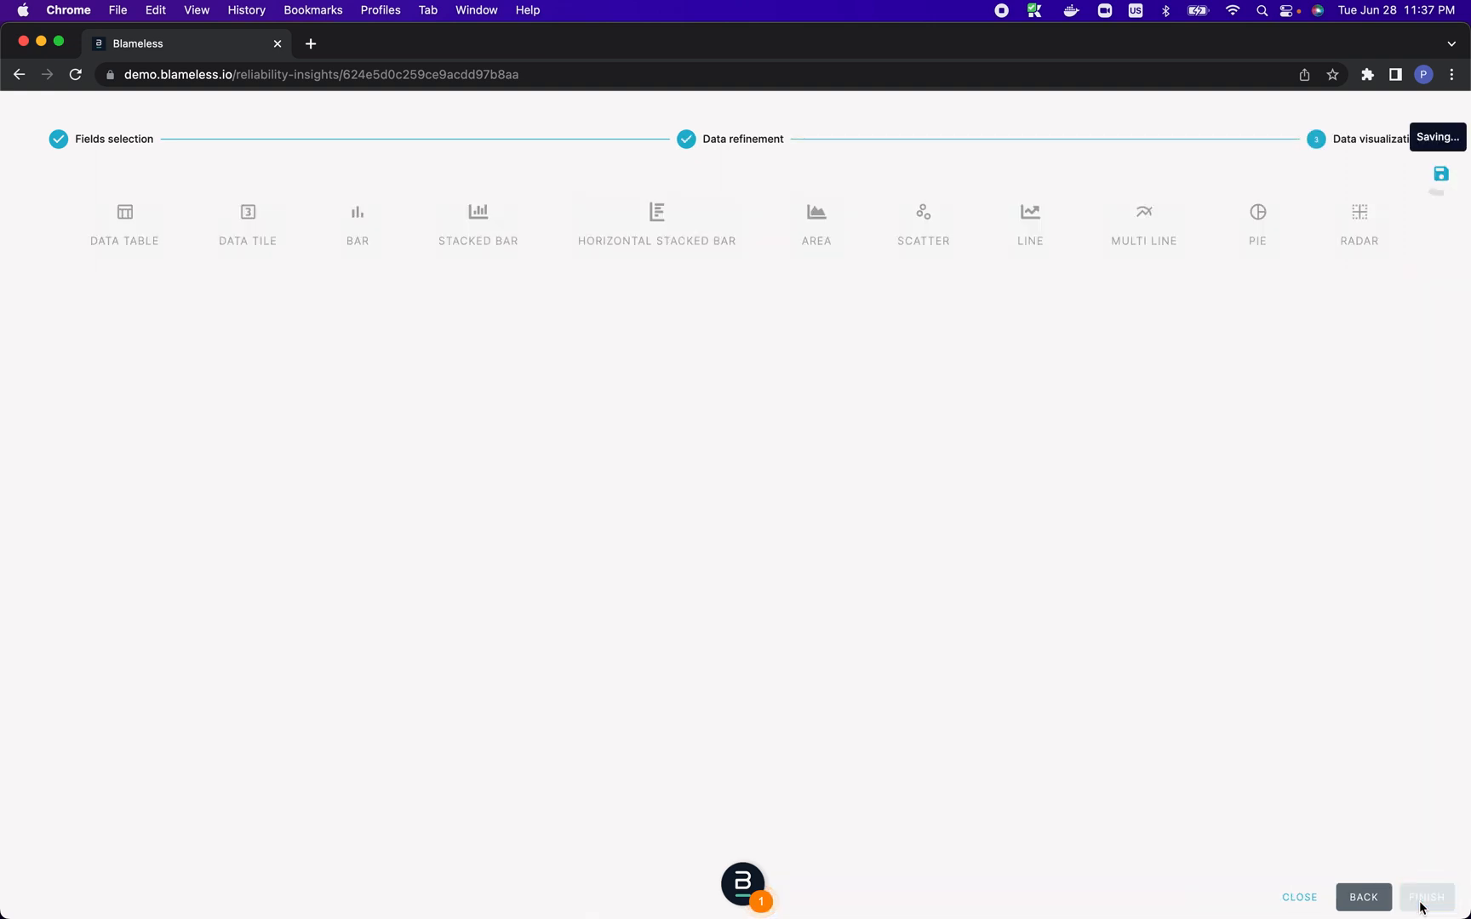
{"action": "left_click", "coordinate": [488, 253]}
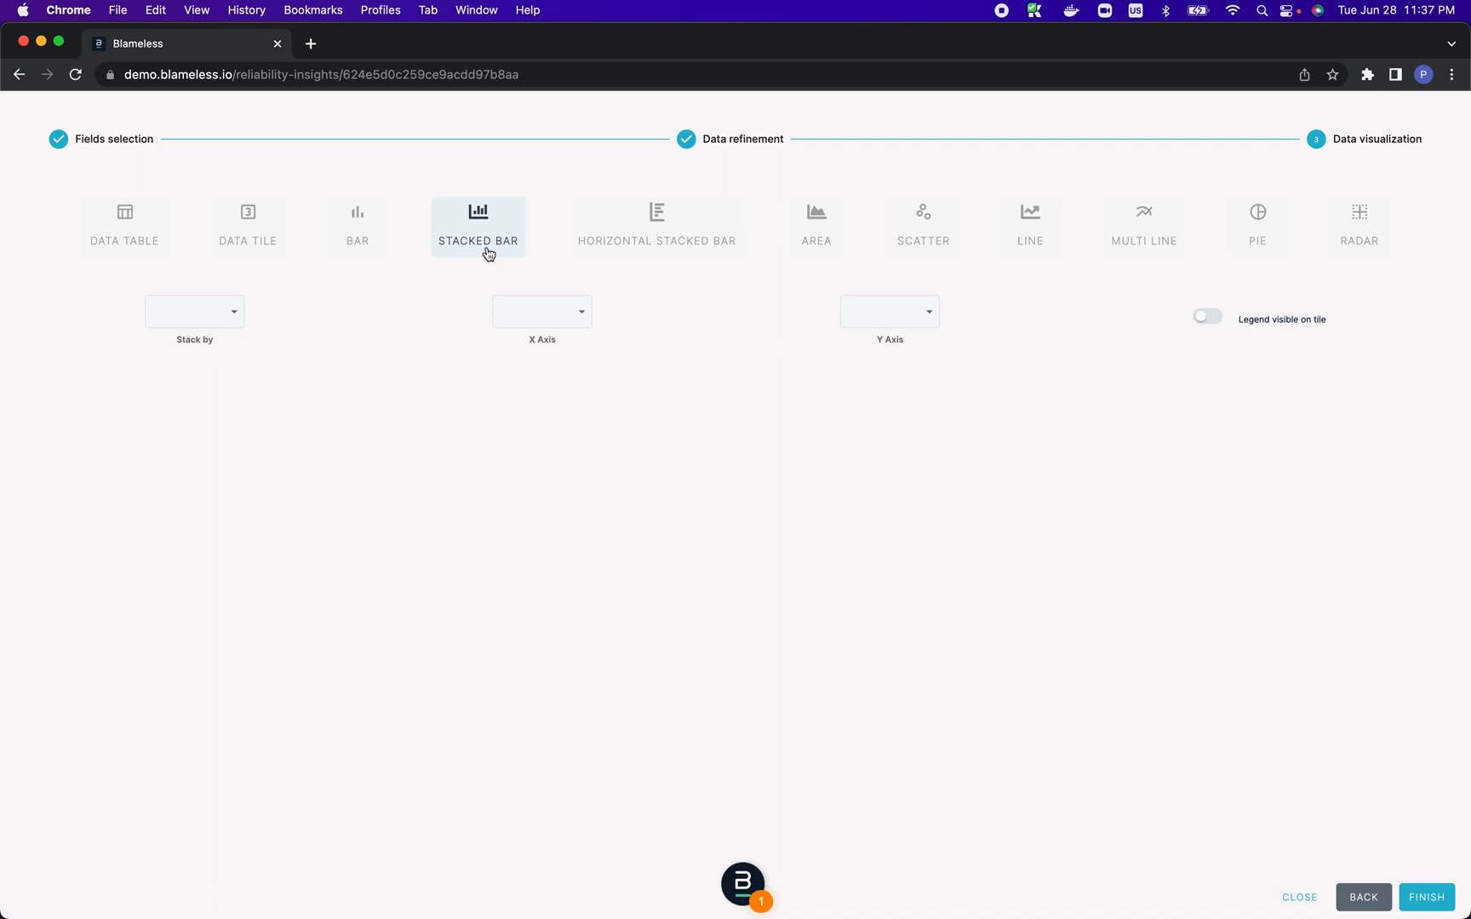
{"action": "left_click", "coordinate": [587, 321]}
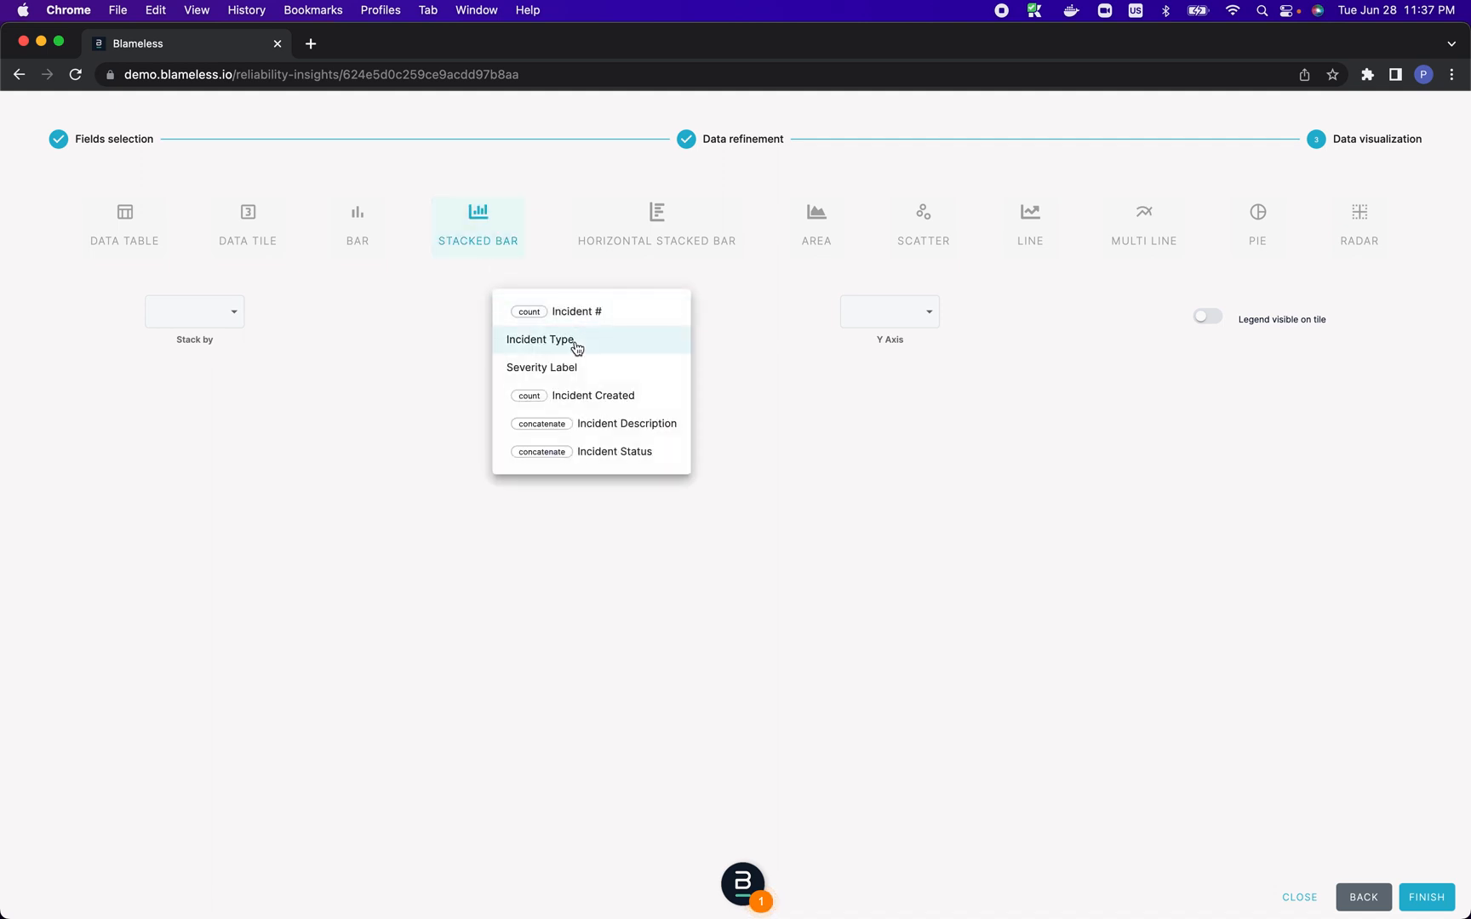
{"action": "left_click", "coordinate": [576, 341]}
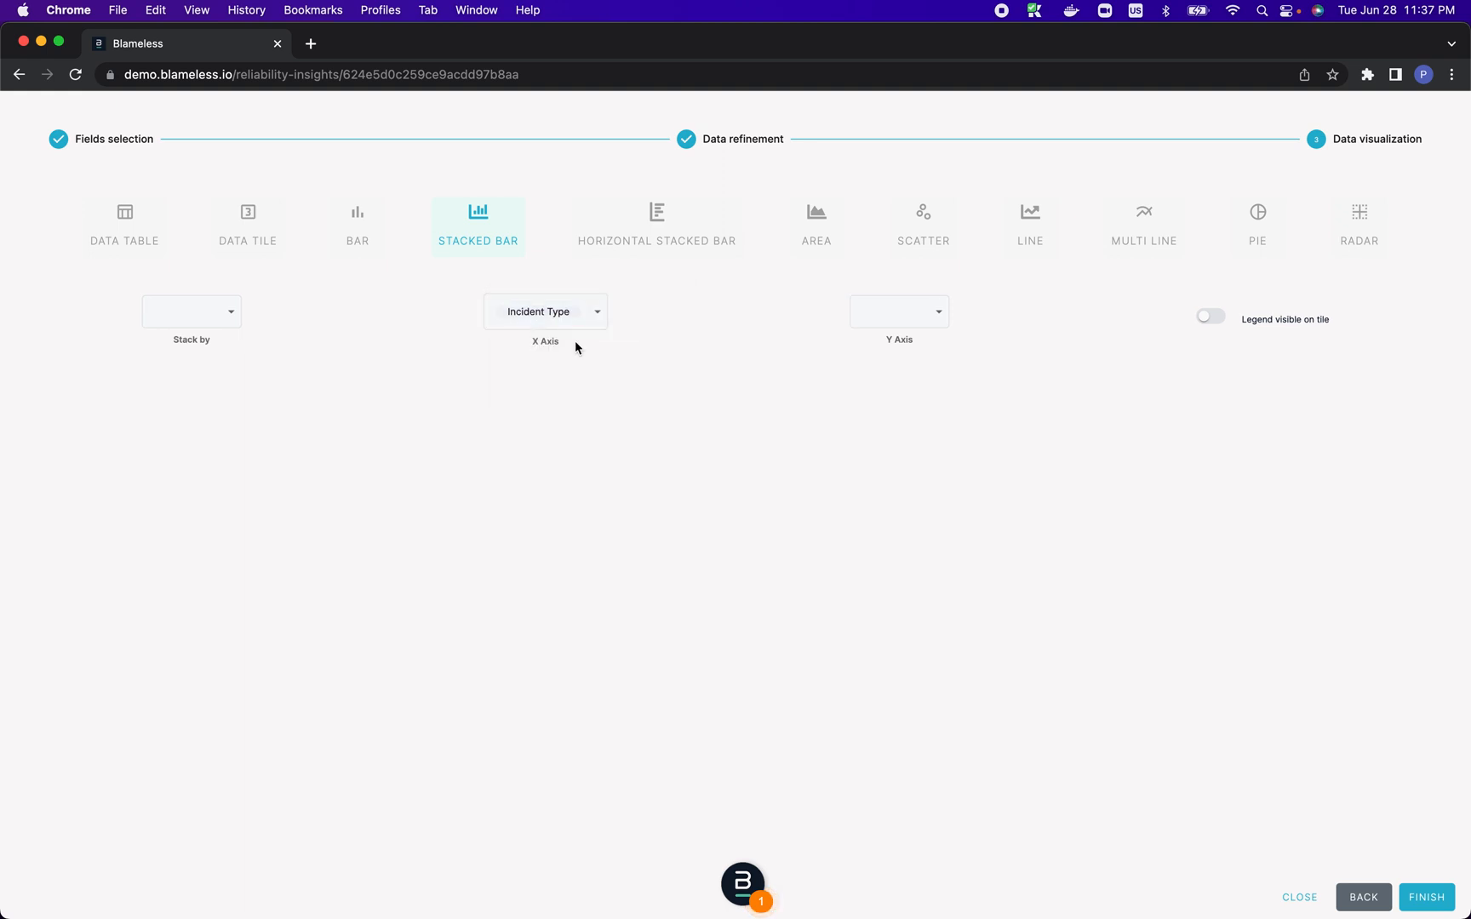
Step: Set the chart's Y axis to the Incident # count and stack the bars by Severity Label
{"action": "left_click", "coordinate": [937, 315]}
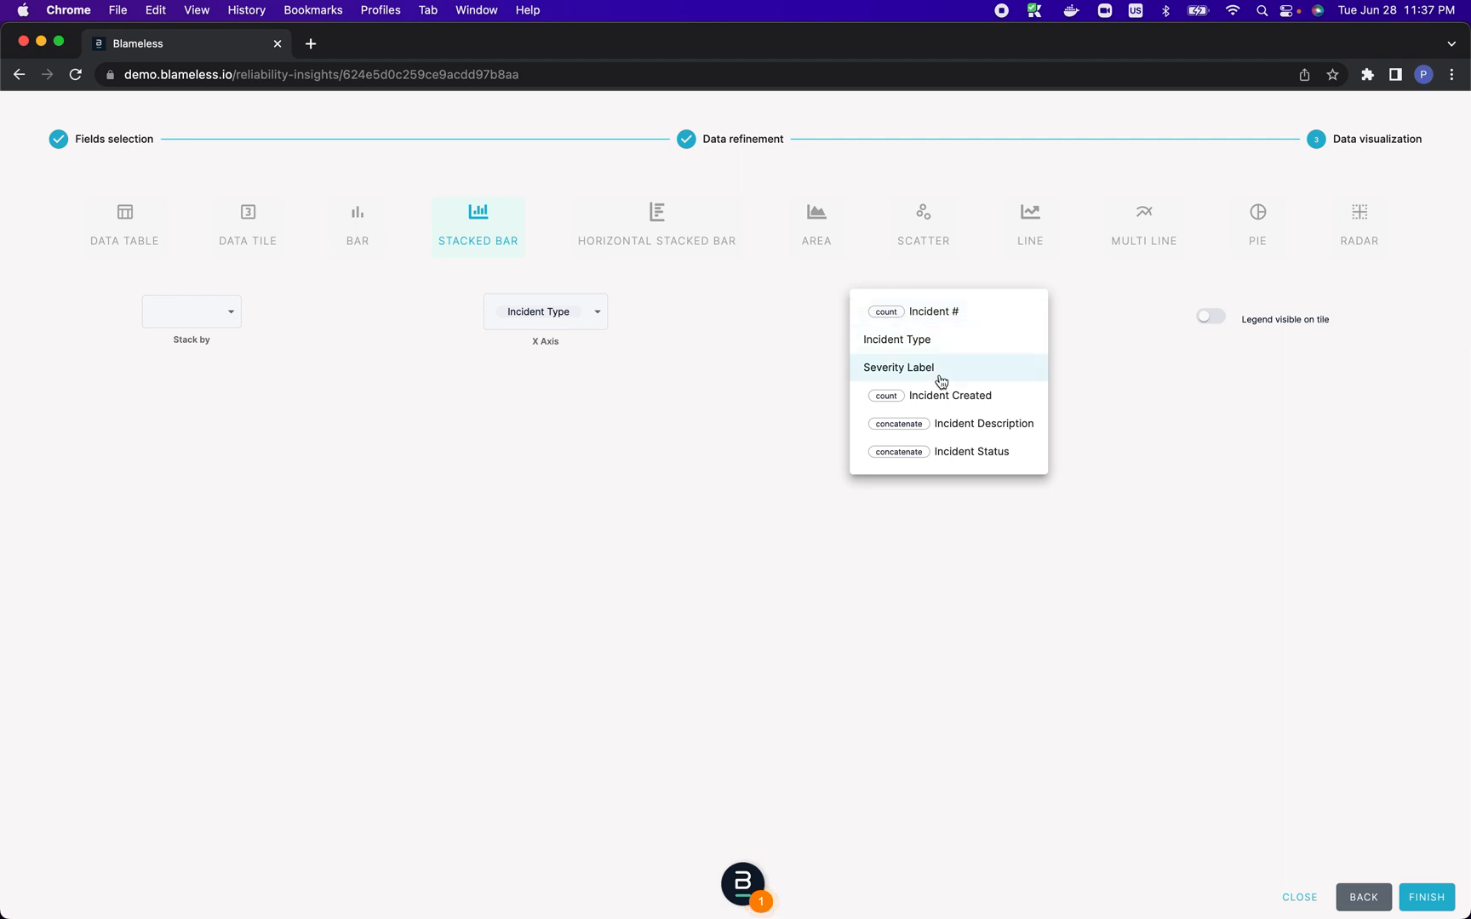
{"action": "left_click", "coordinate": [935, 315]}
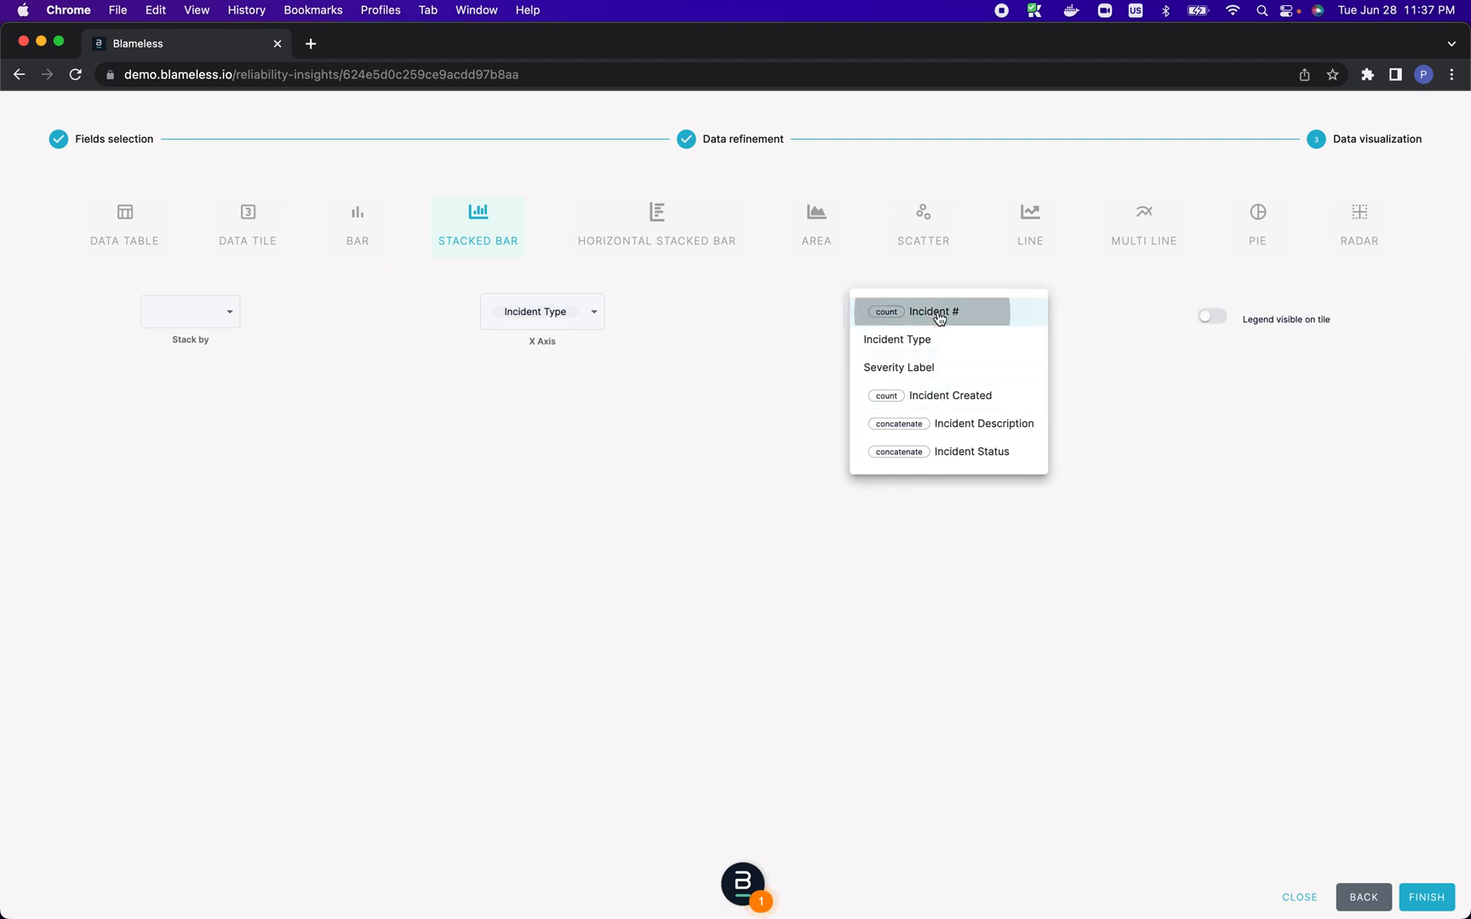
{"action": "left_click", "coordinate": [238, 317]}
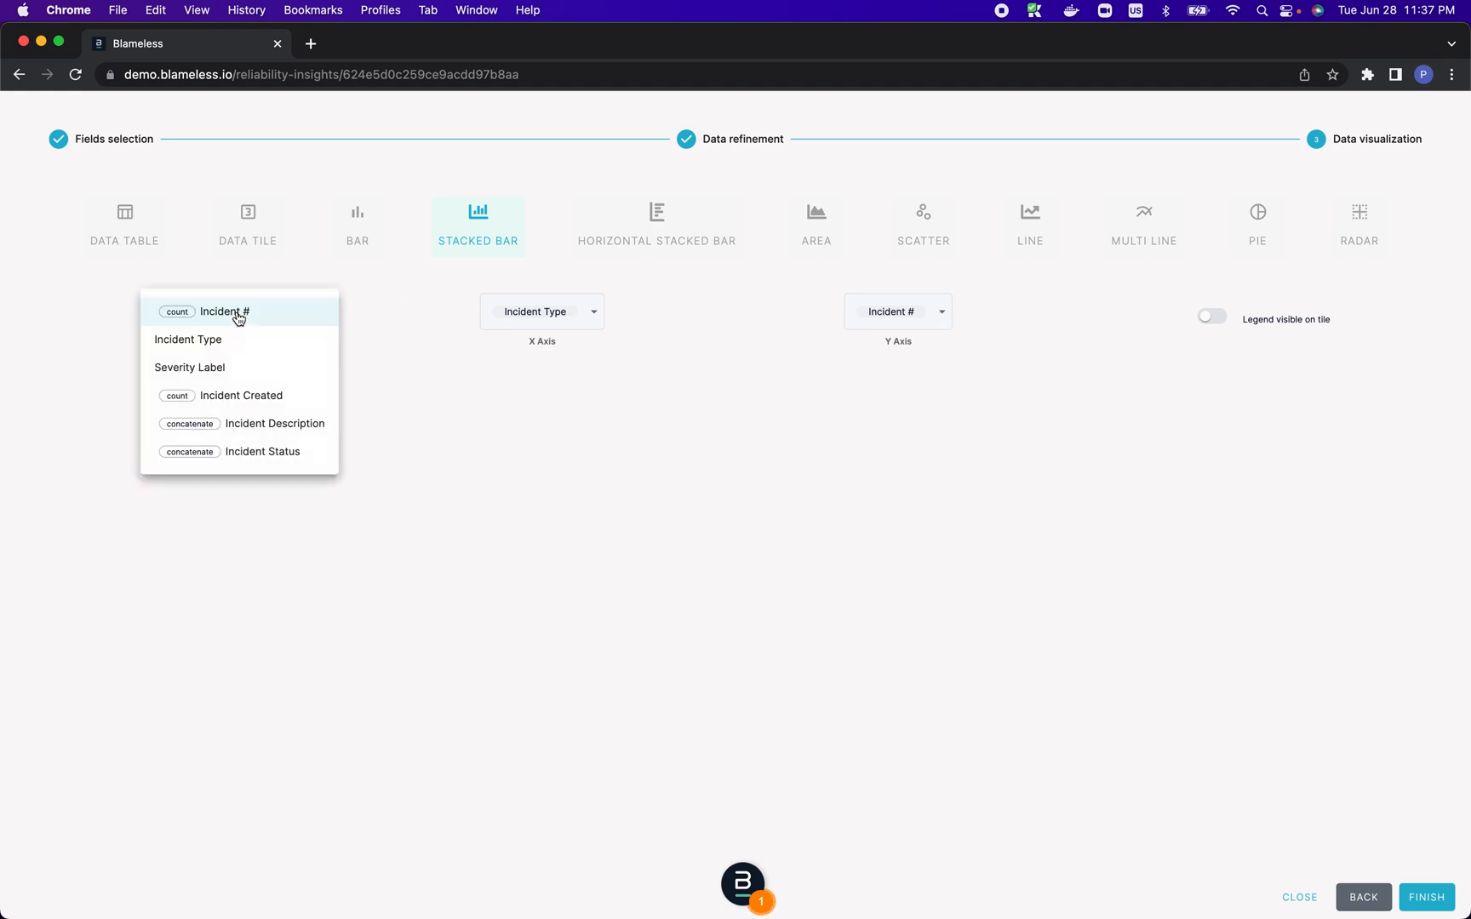
{"action": "left_click", "coordinate": [232, 378]}
{"action": "mouse_move", "coordinate": [881, 480]}
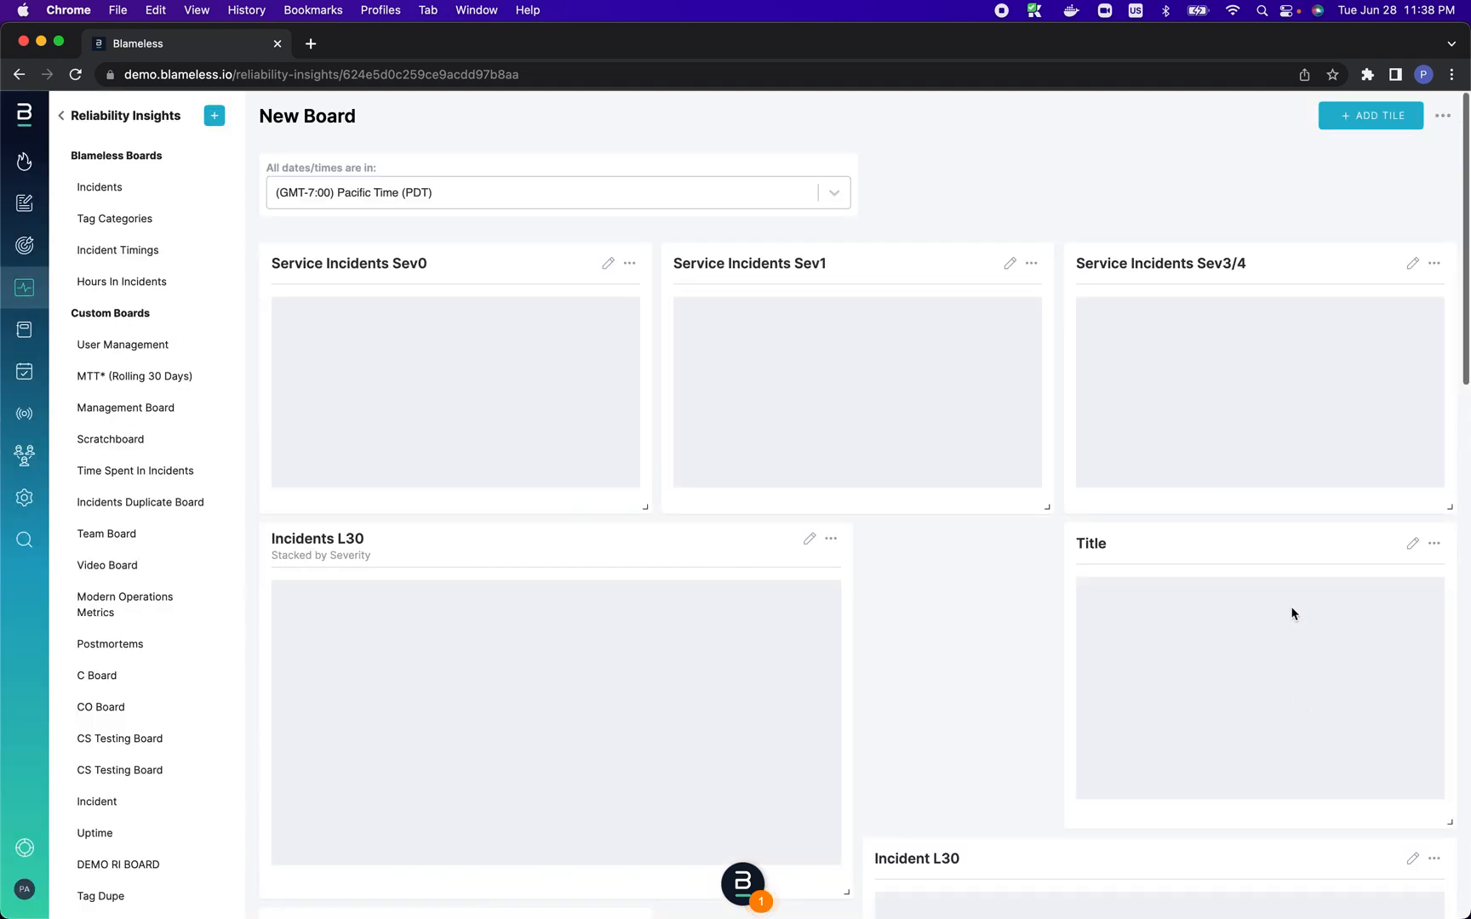
Step: Name the new untitled tile "Incidents Stacked by Severity" with the description "L28 Days" and save its properties
{"action": "left_click", "coordinate": [1435, 546]}
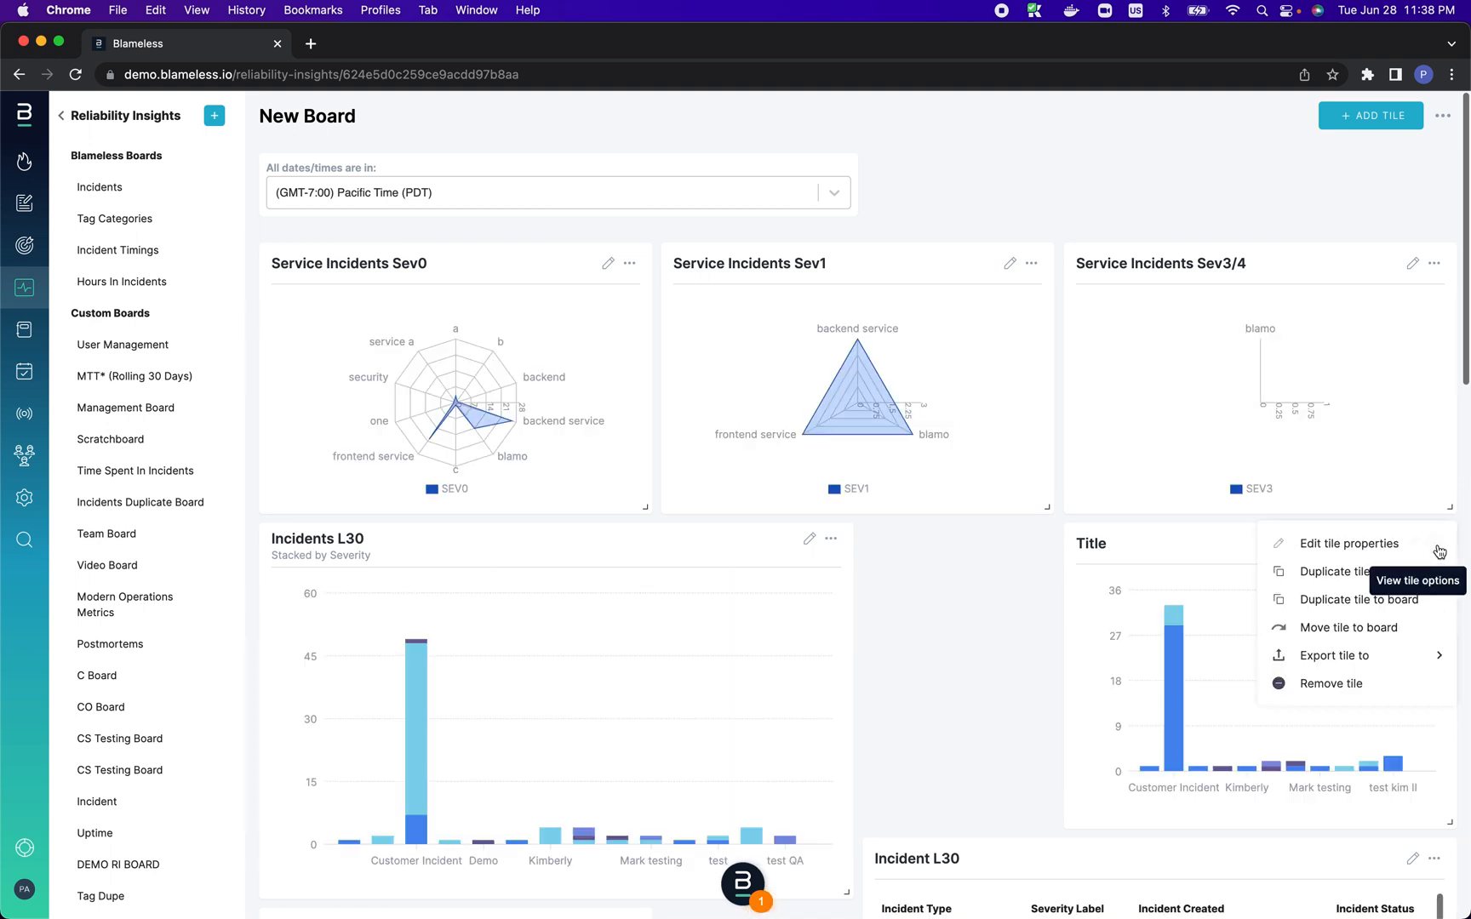
{"action": "left_click", "coordinate": [1352, 546]}
{"action": "double_click", "coordinate": [1098, 189]}
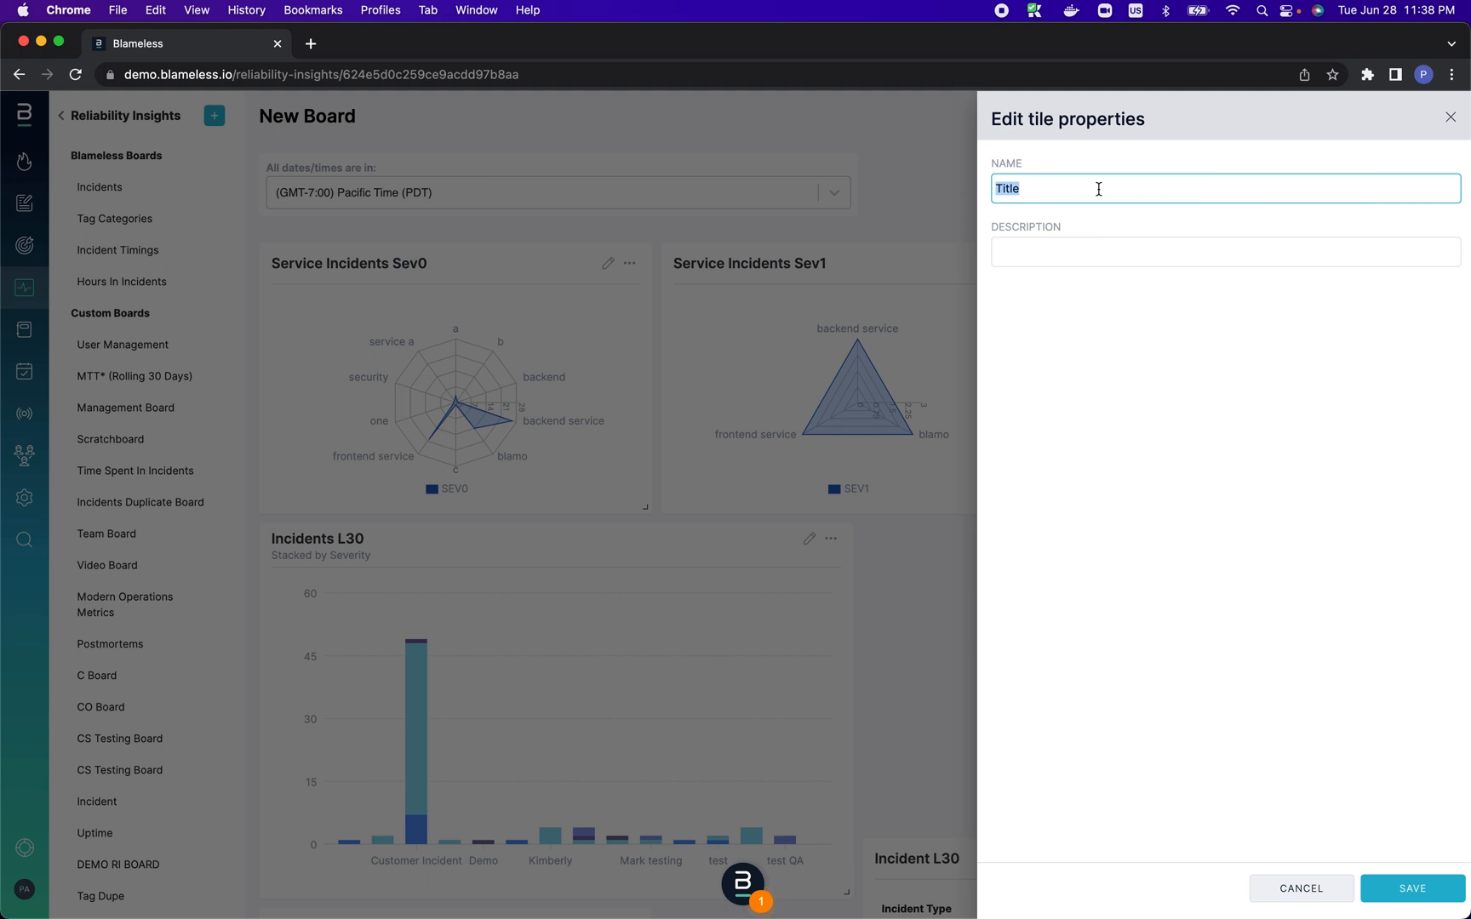
{"action": "type", "text": "Incidents Stacked by Severity"}
{"action": "key", "text": "Tab"}
{"action": "type", "text": "L28"}
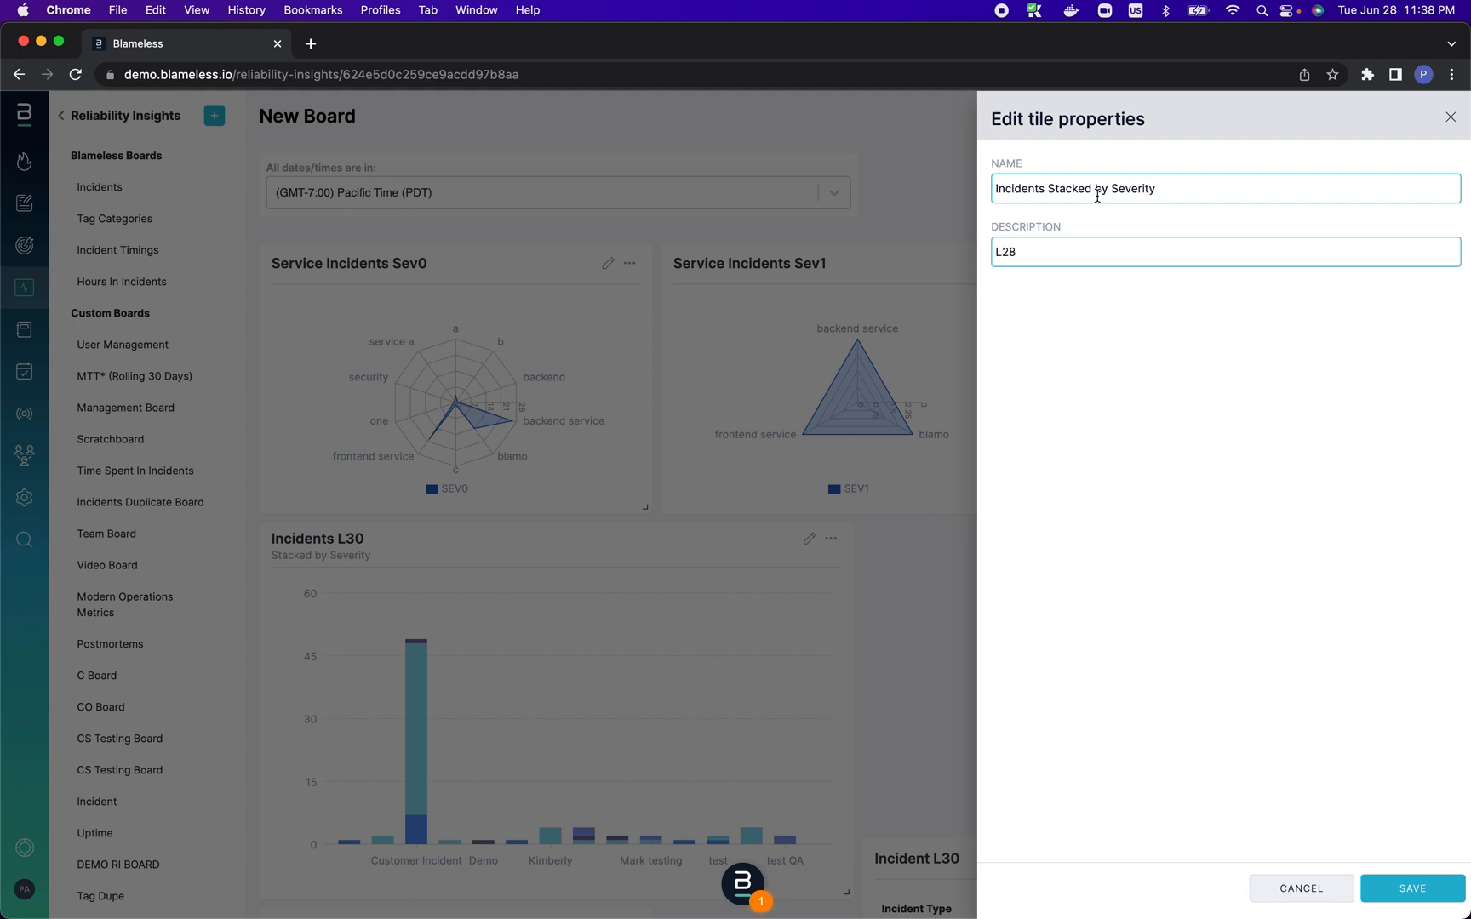
{"action": "type", "text": " Days"}
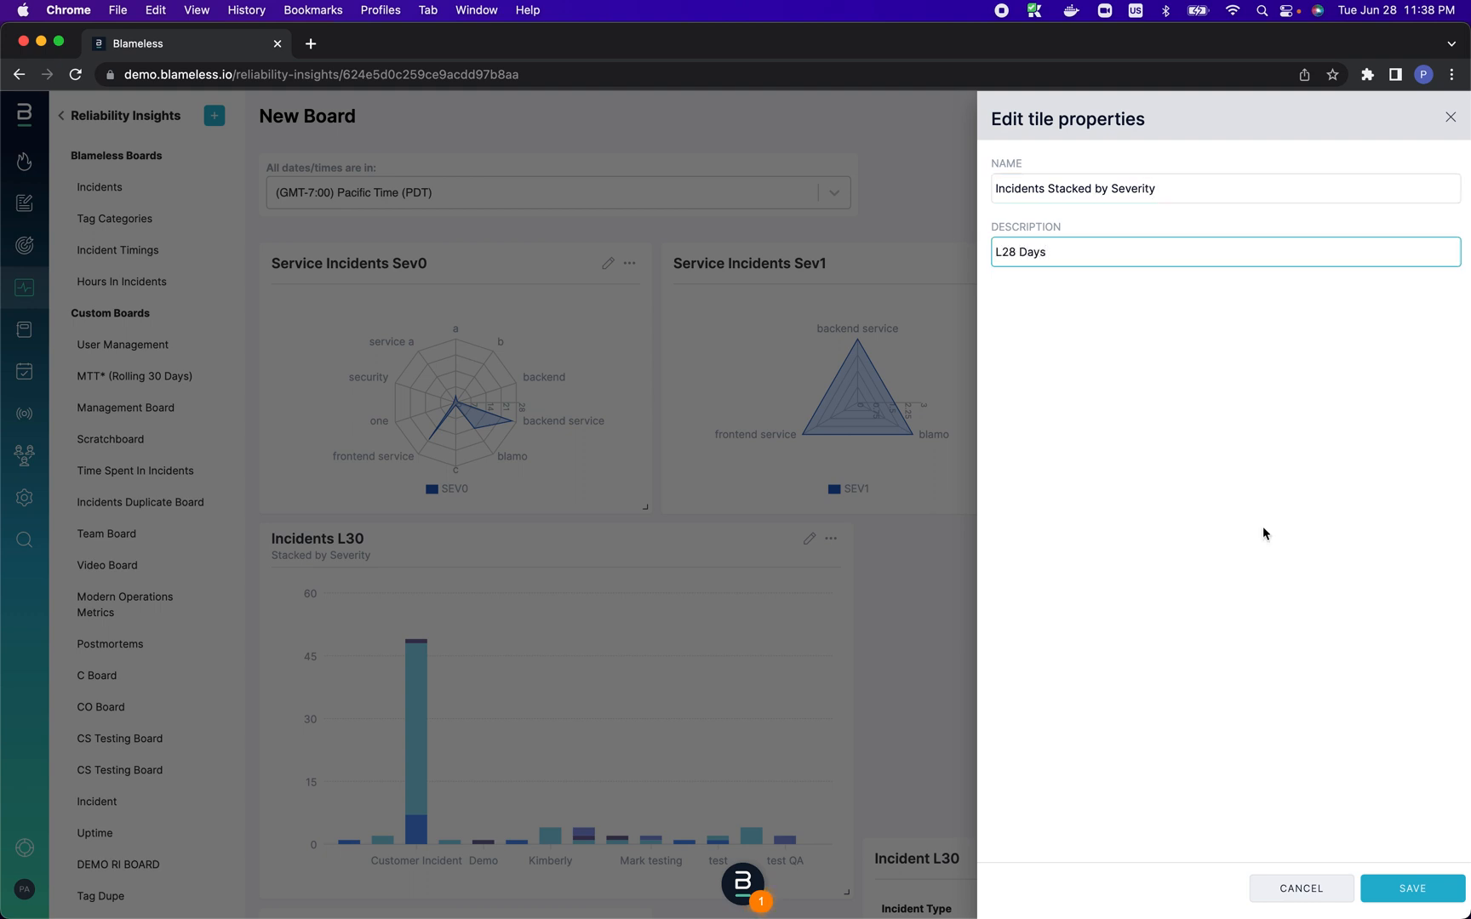
{"action": "left_click", "coordinate": [1412, 887]}
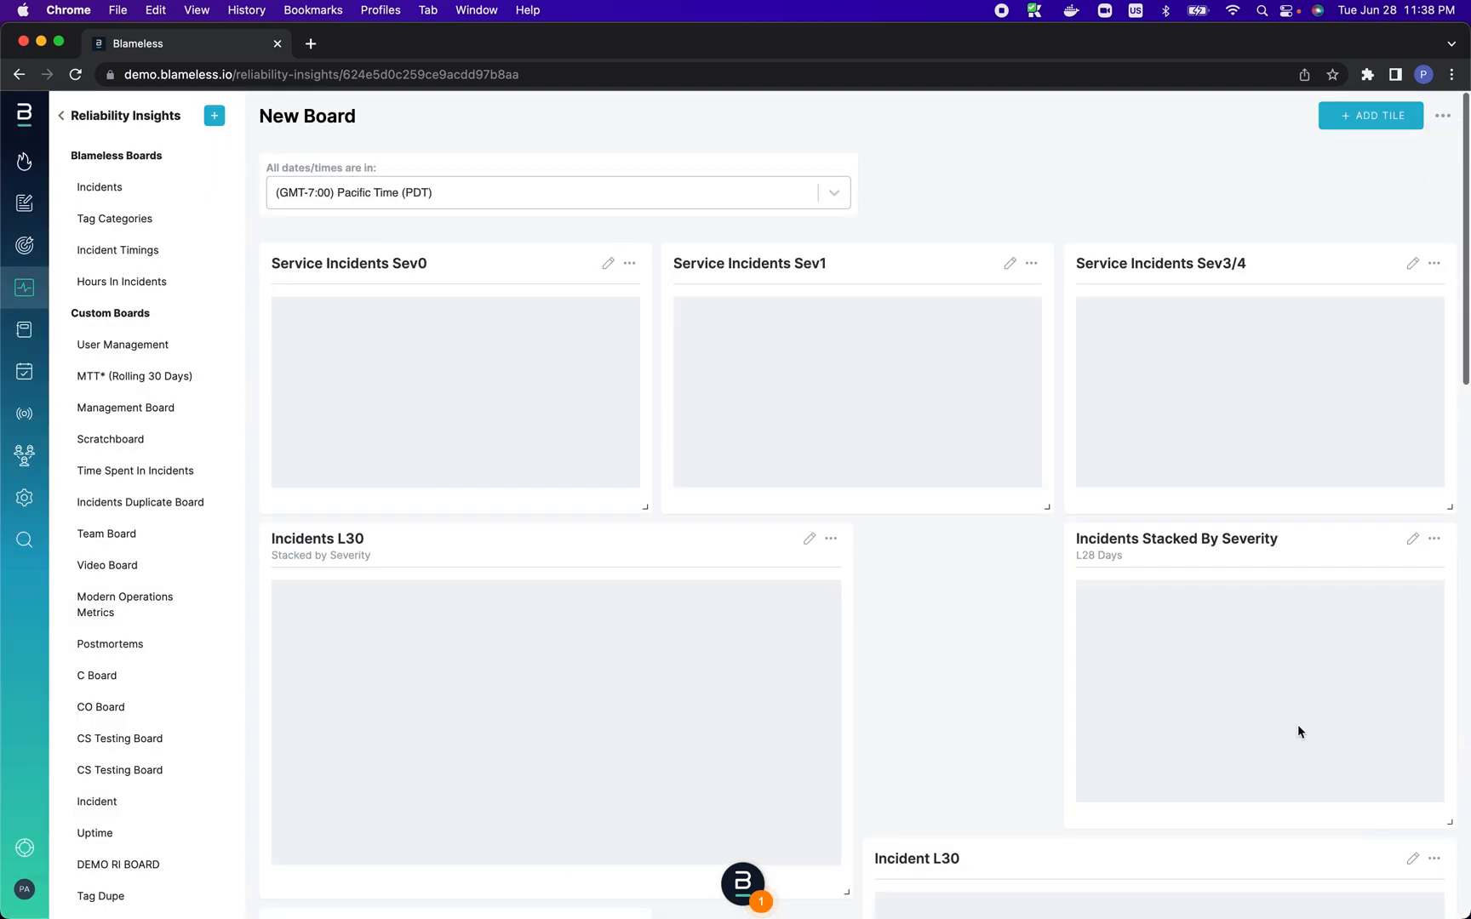
Step: Move the Incidents Stacked By Severity tile beside the Incidents L30 chart and widen it to fill the rest of the row
{"action": "left_click_drag", "start_coordinate": [1231, 554], "coordinate": [1028, 534]}
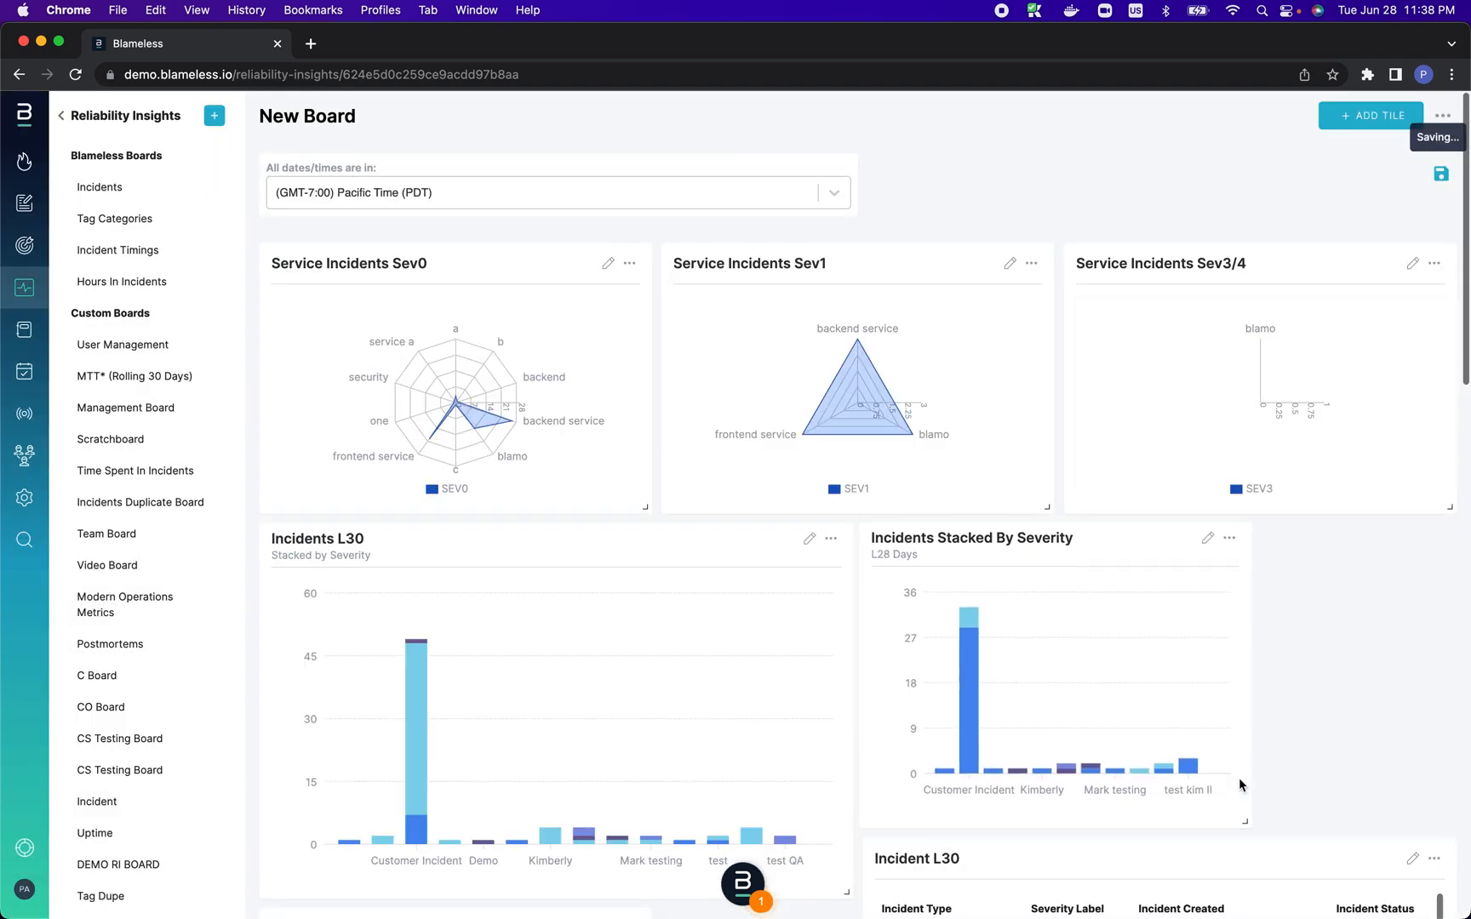
{"action": "left_click_drag", "start_coordinate": [1251, 824], "coordinate": [1443, 830]}
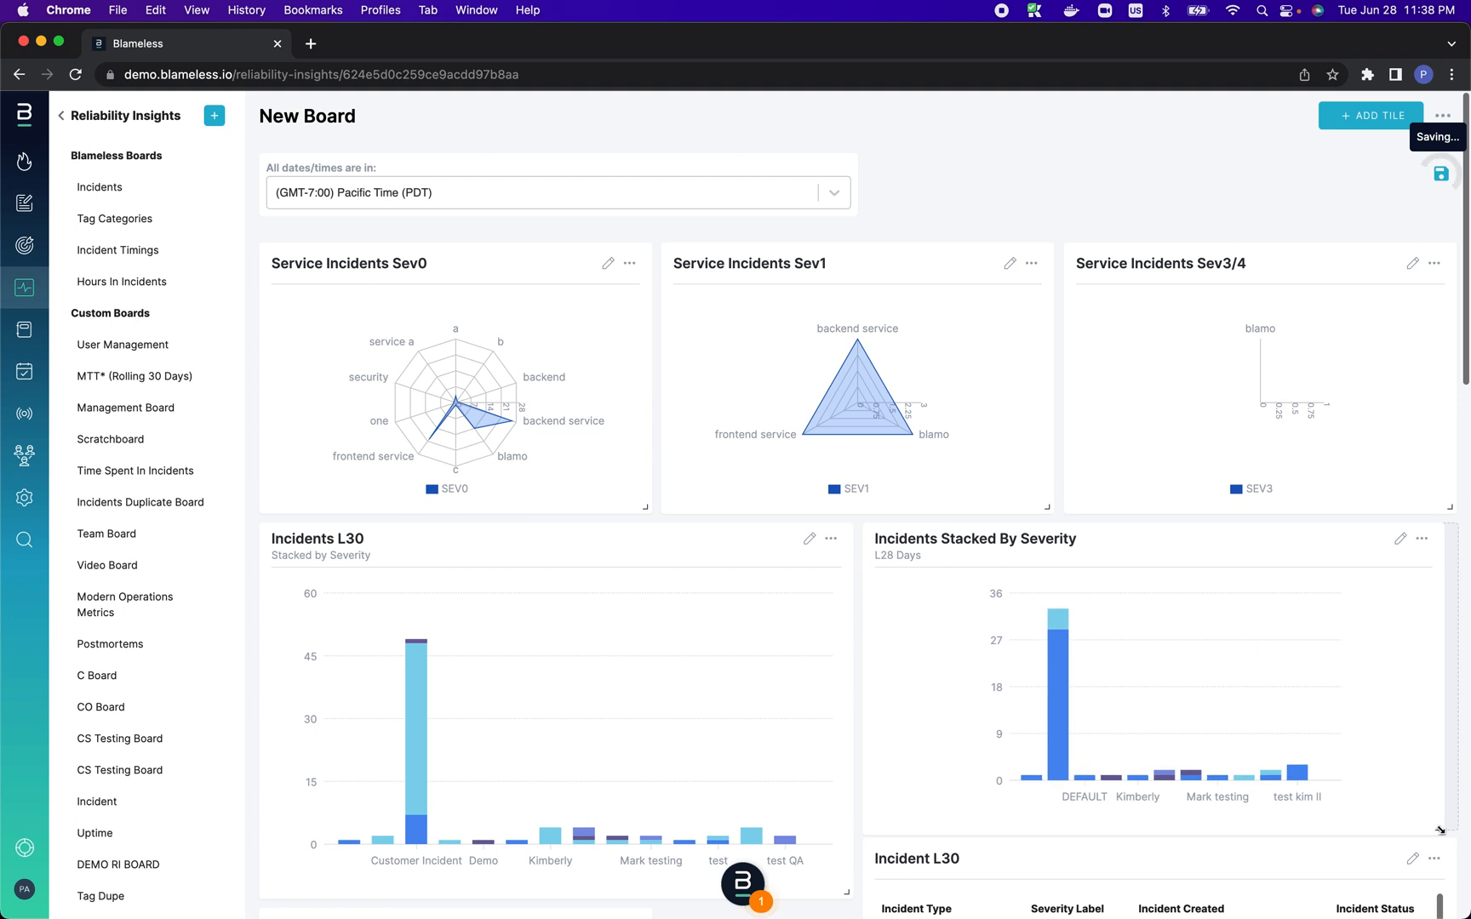